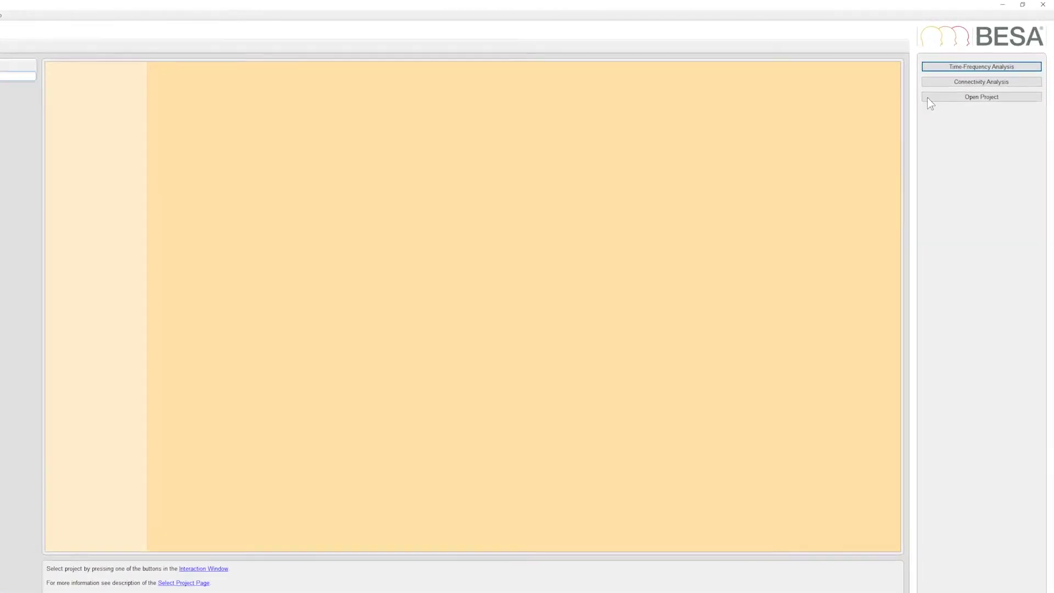
# Choose Connectivity Analysis on the project selection page.
pyautogui.click(887, 119)
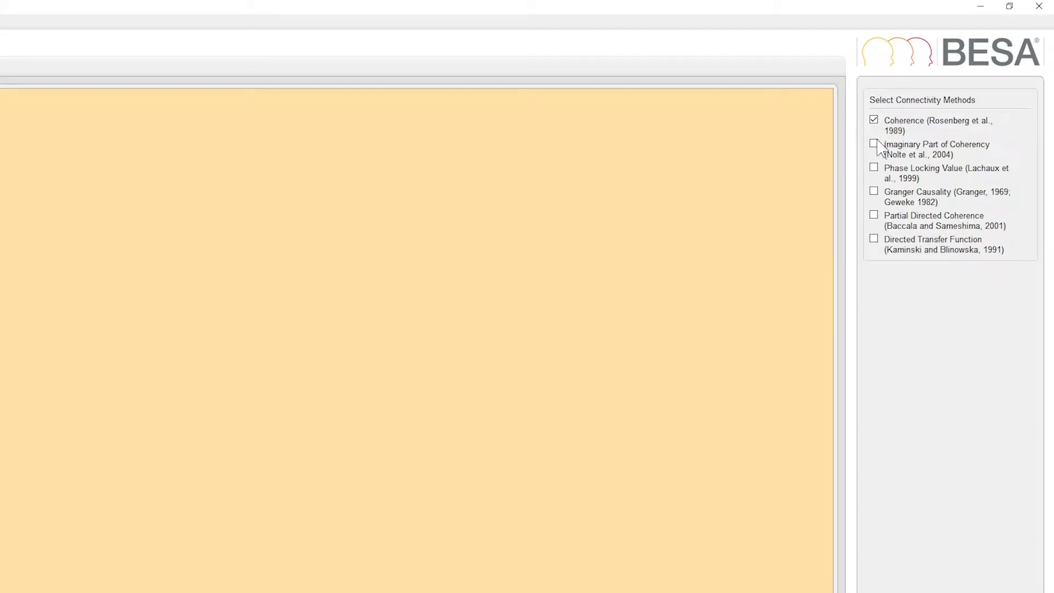
# Add Imaginary Coherency, Granger Causality and PDC, and load two_cnd_Src_CD-Morlet_2-50Hz from ERN.
pyautogui.click(875, 145)
pyautogui.click(874, 192)
pyautogui.click(874, 216)
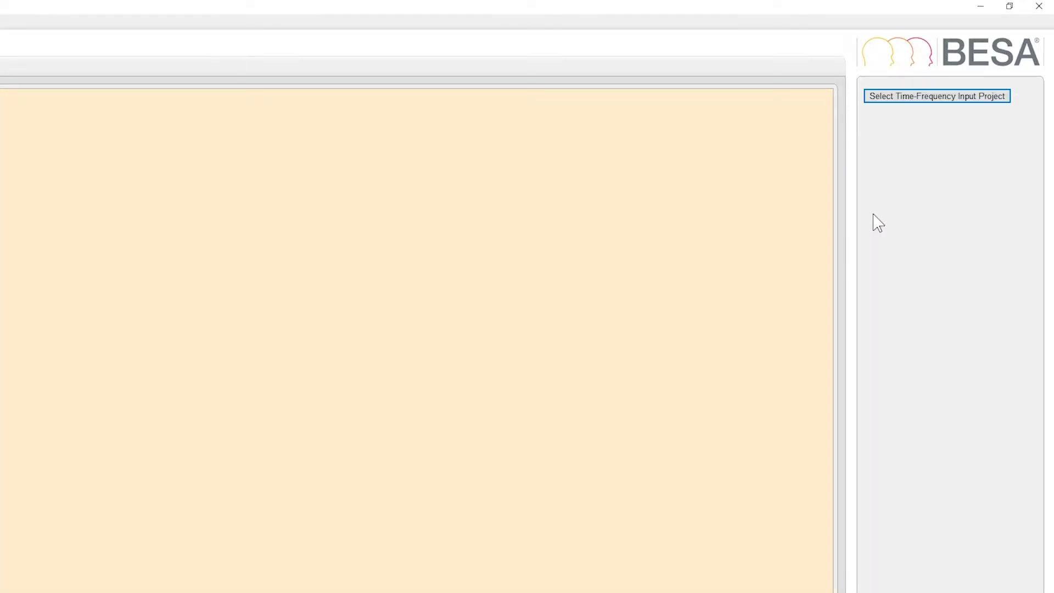
pyautogui.press('Return')
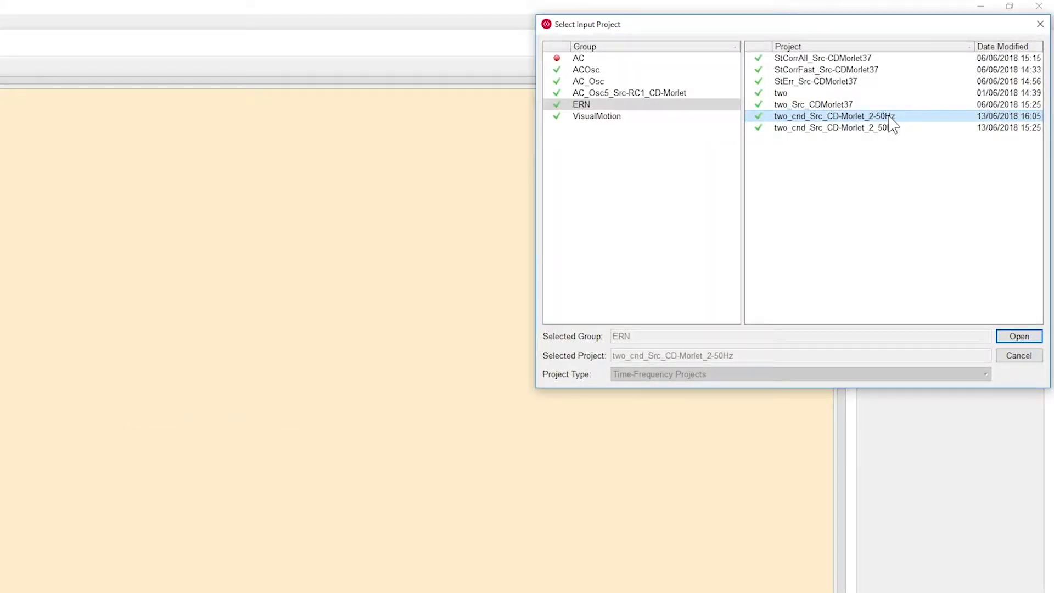
pyautogui.click(1009, 339)
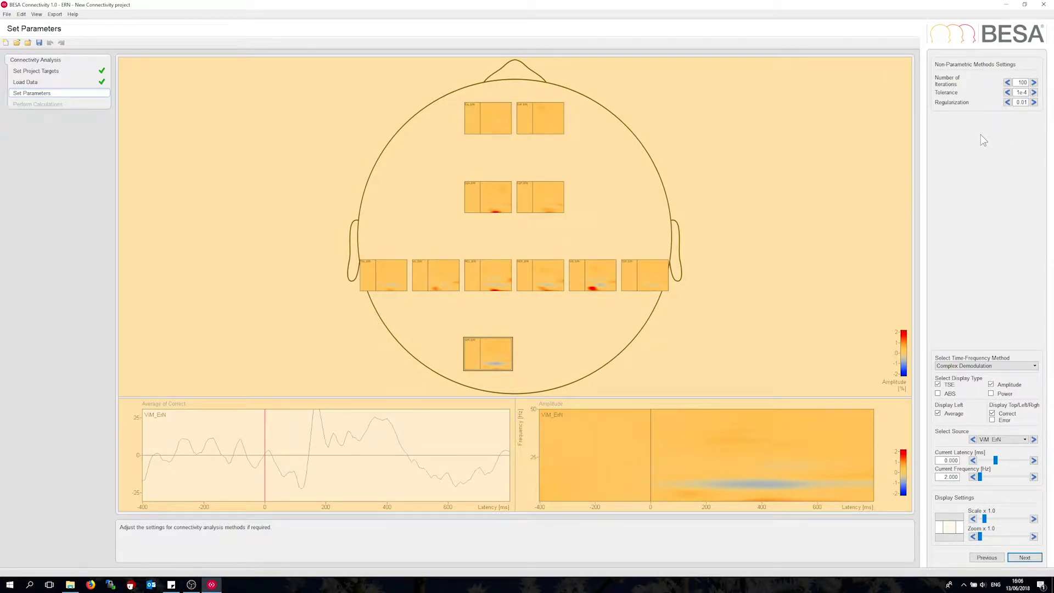
# Run Connectivity Analysis from the Perform Calculations page and confirm the settings.
pyautogui.press('Return')
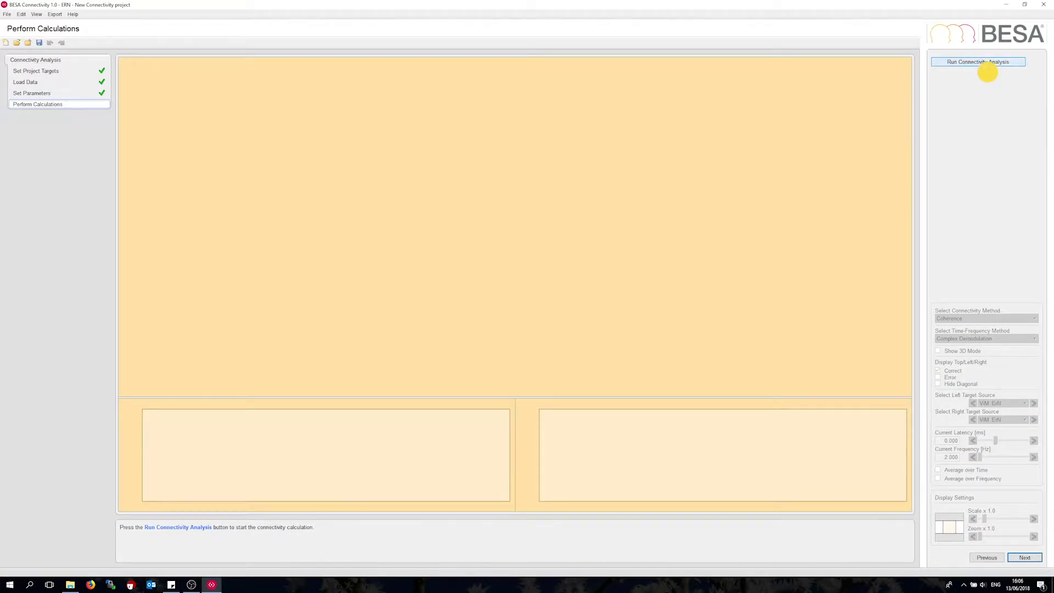
pyautogui.click(986, 62)
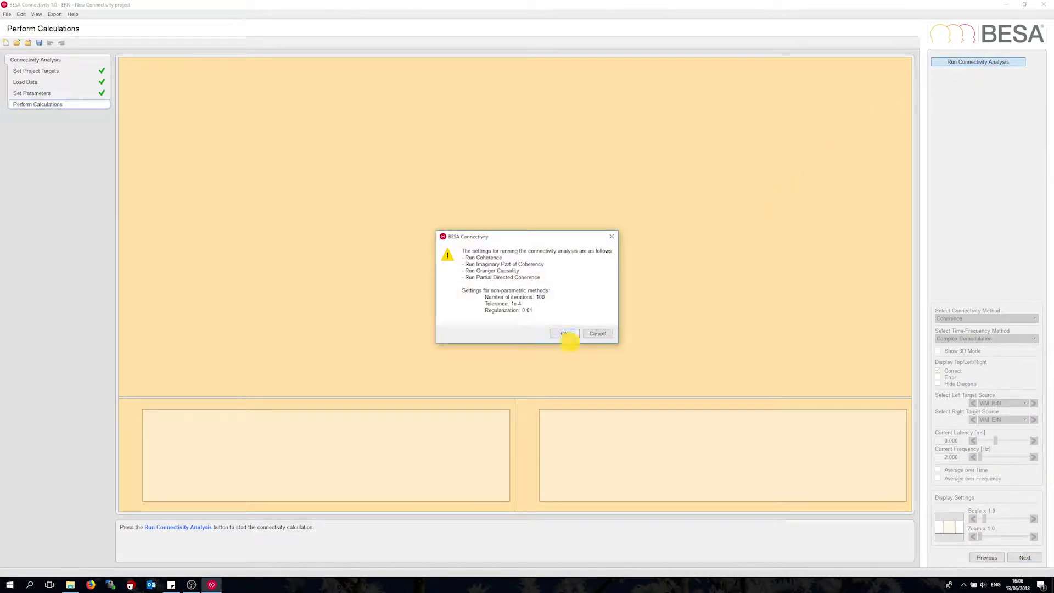
pyautogui.click(565, 334)
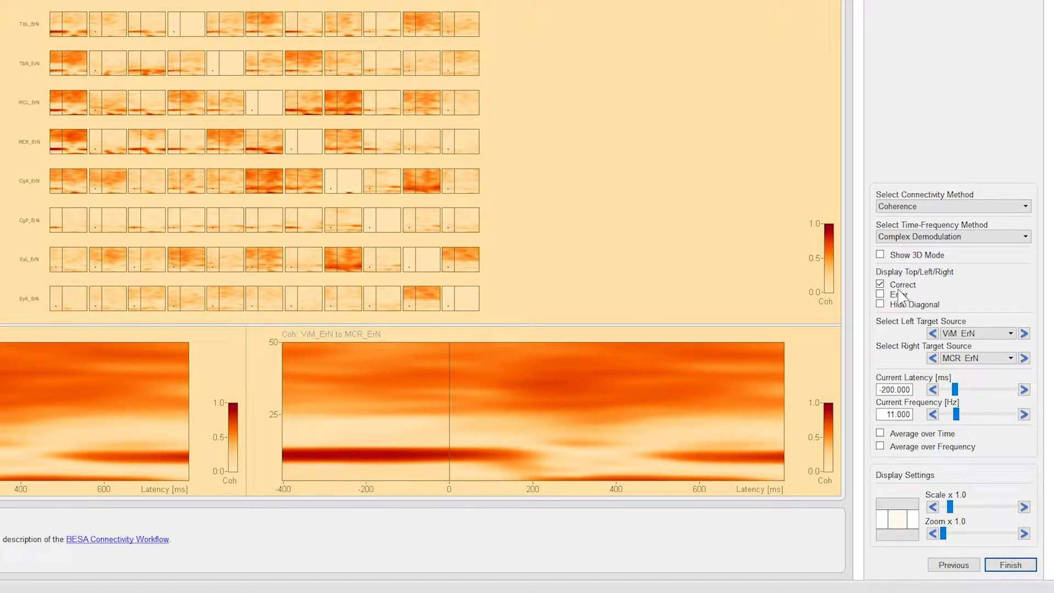
# Hide the matrix diagonal and show Imaginary Part of Coherency from Wavelet Transform at scale 1.5.
pyautogui.click(880, 305)
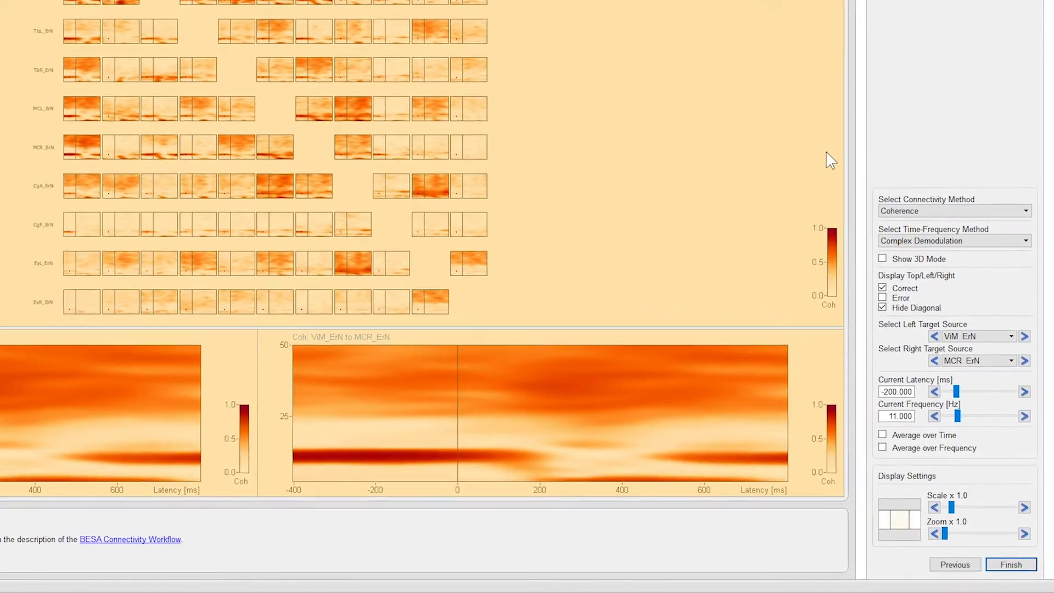
pyautogui.click(897, 215)
pyautogui.click(900, 234)
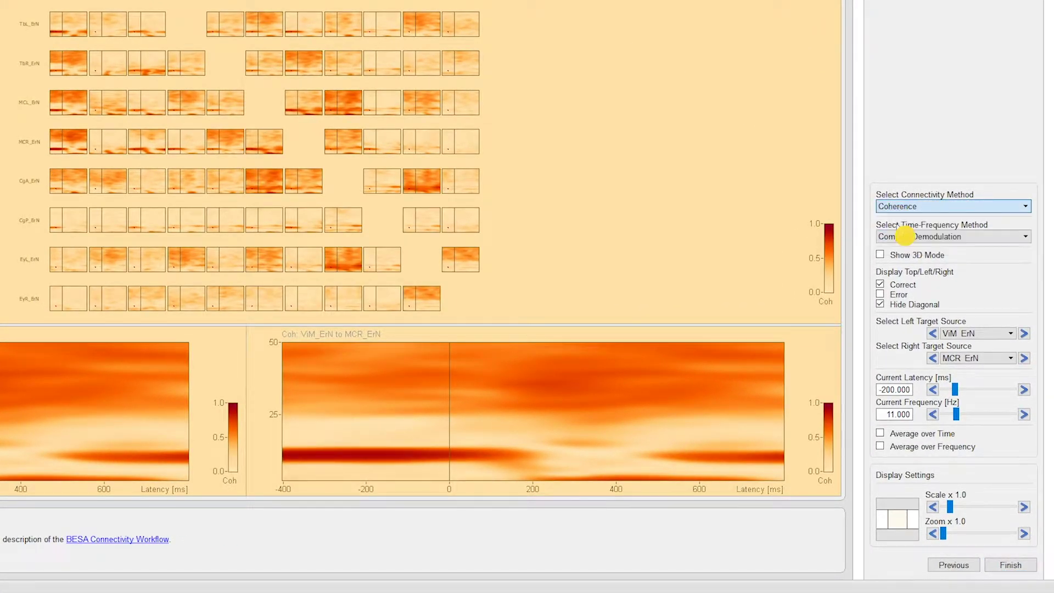
pyautogui.press('Down')
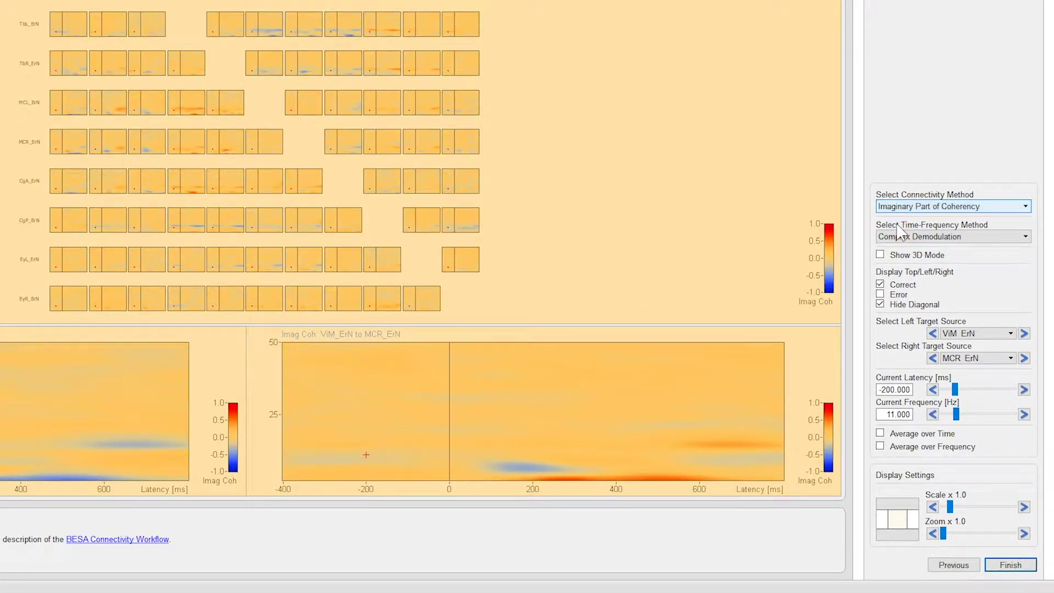
pyautogui.click(899, 237)
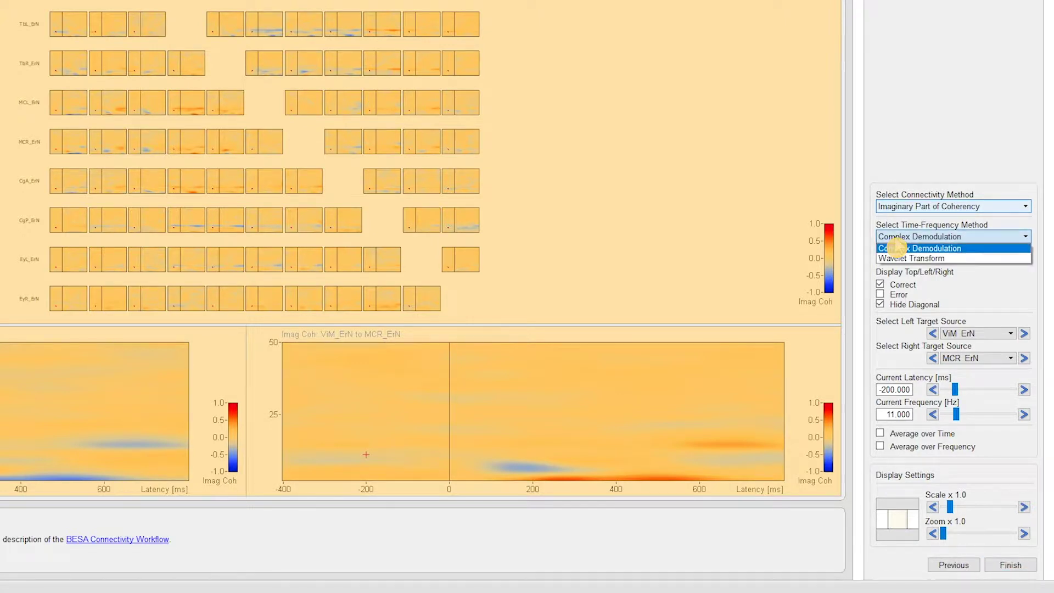
pyautogui.click(897, 259)
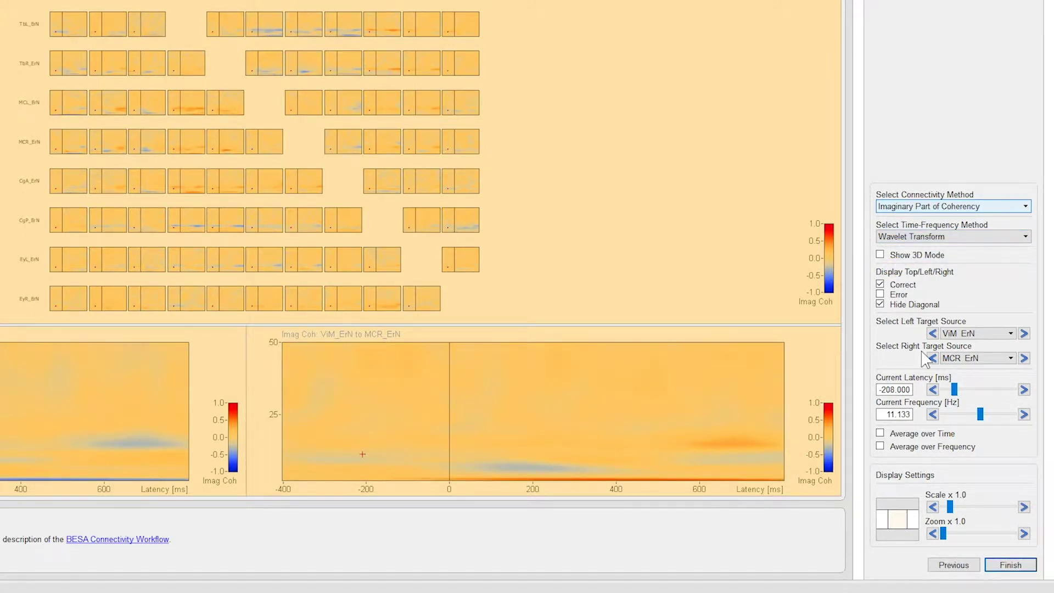
pyautogui.click(1025, 507)
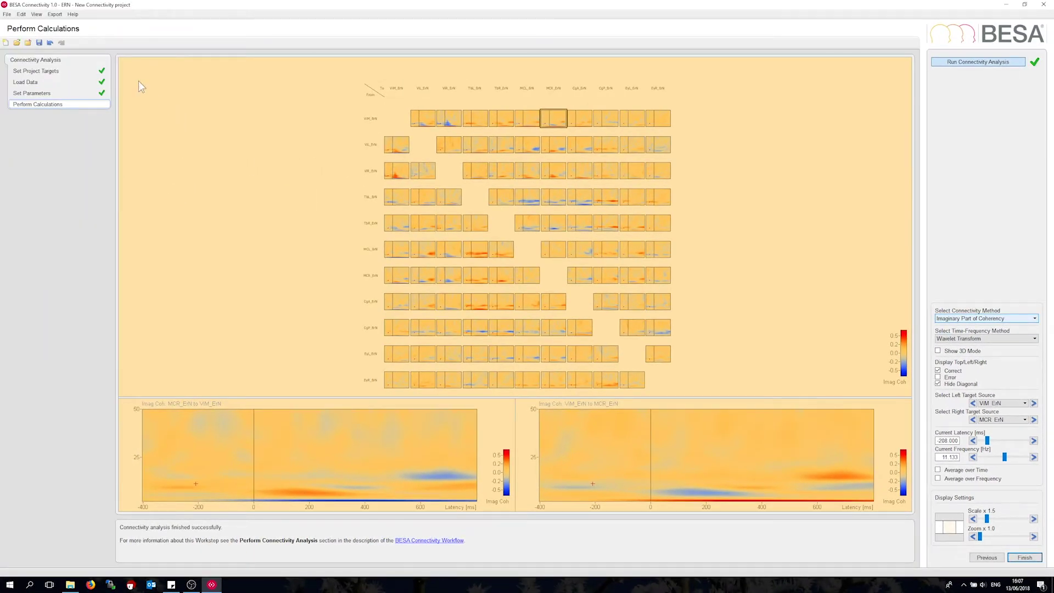
# Hide the information window and zoom the connectivity matrix in, scrolled to its top.
pyautogui.click(36, 14)
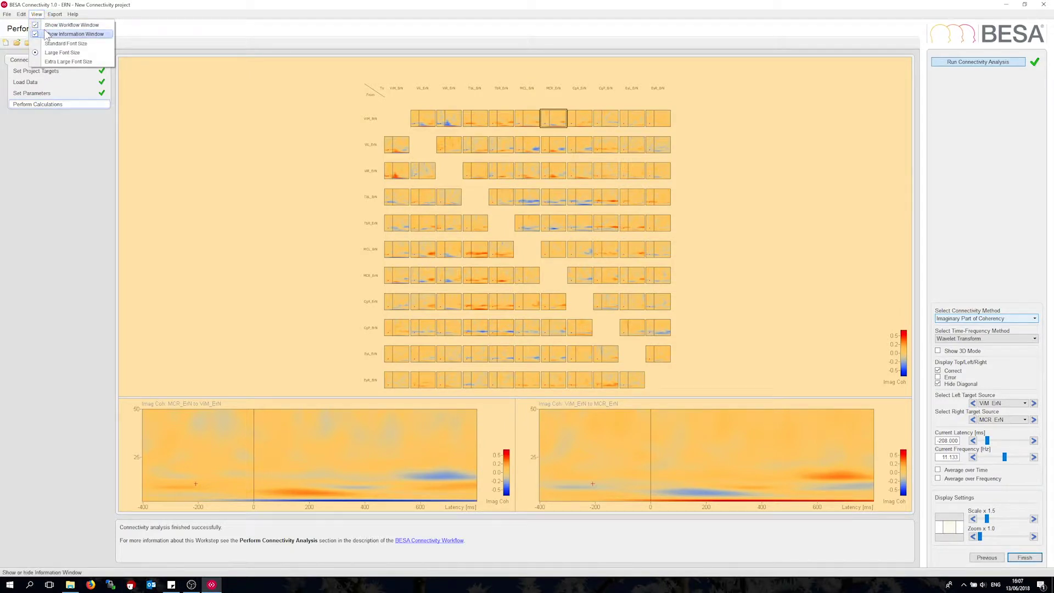
pyautogui.click(48, 35)
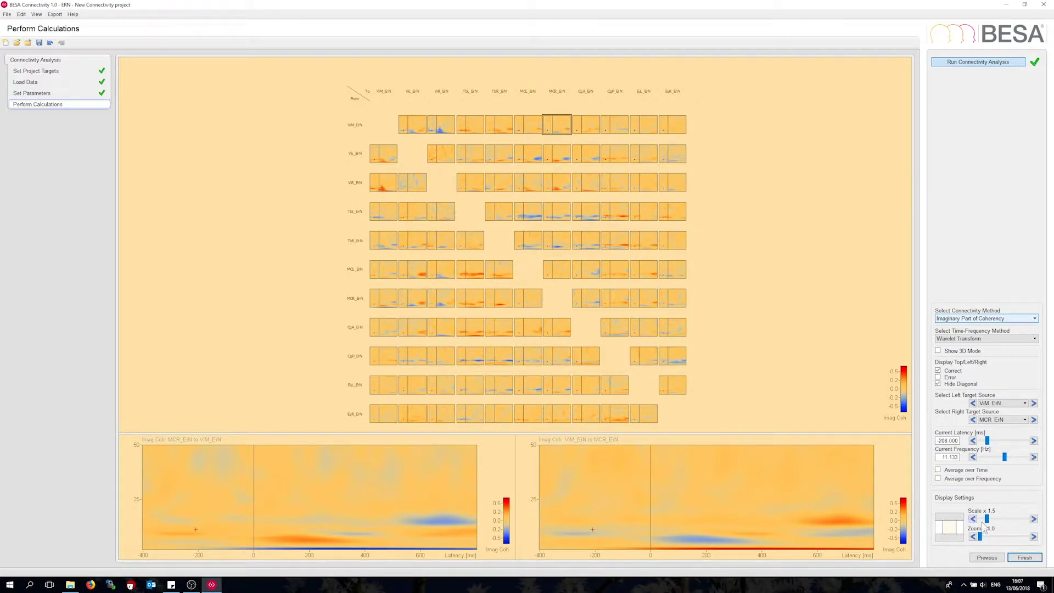
pyautogui.click(1033, 536)
pyautogui.click(1034, 537)
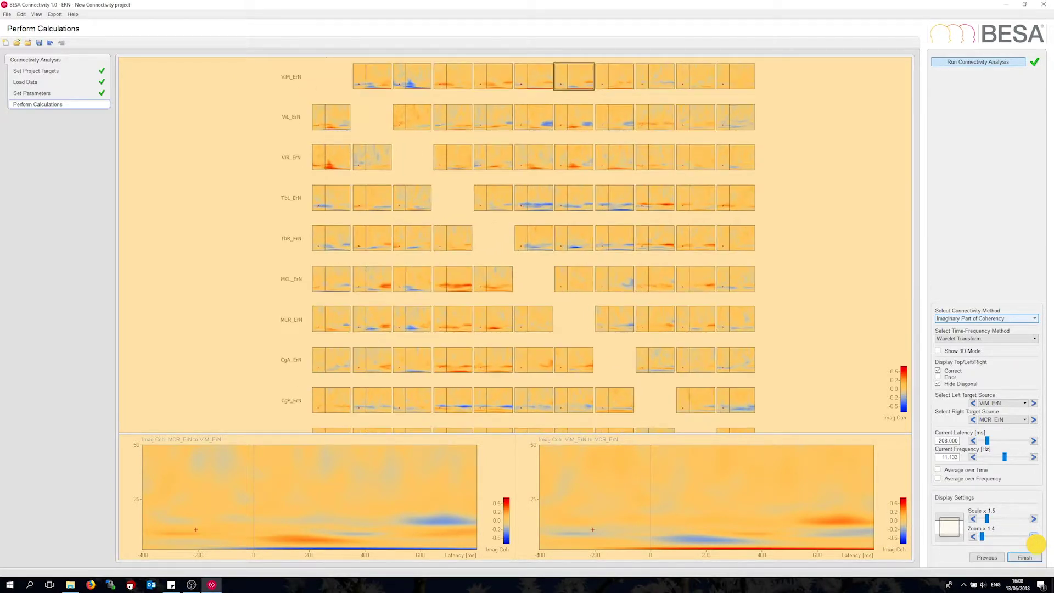
pyautogui.click(953, 532)
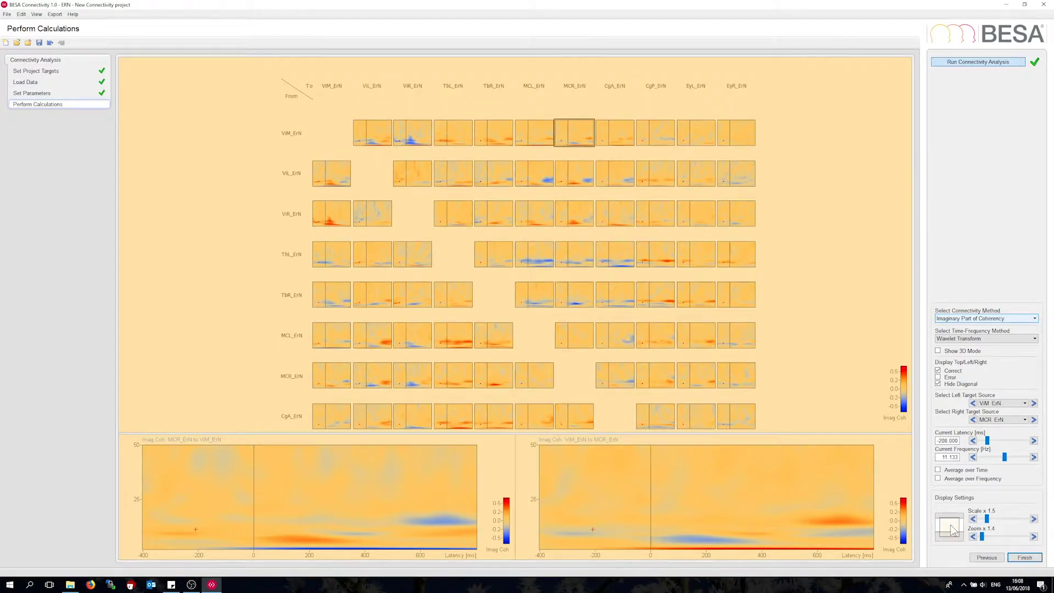
pyautogui.scroll(-1, 953, 532)
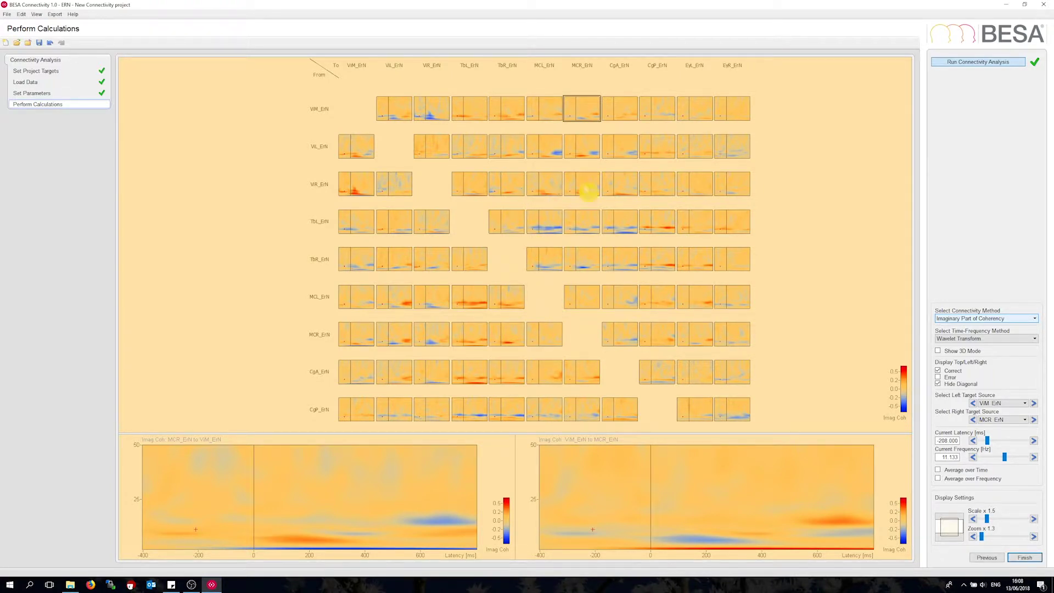
# Select the ViR_ErN to MCR_ErN connection at 176 ms, 8 Hz and turn on 3D mode.
pyautogui.click(587, 190)
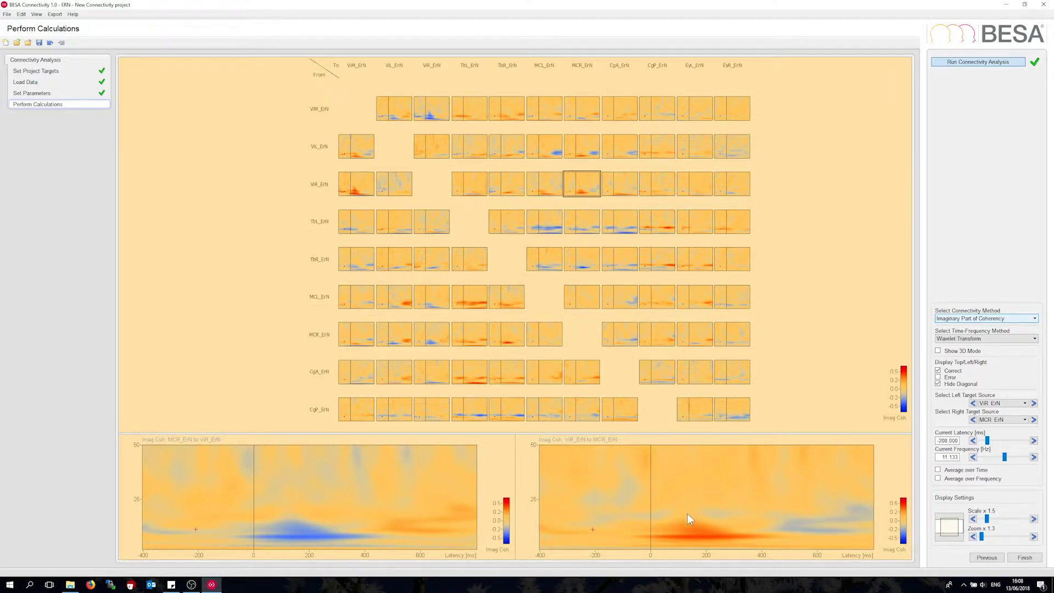
pyautogui.click(698, 536)
pyautogui.click(701, 538)
pyautogui.click(938, 351)
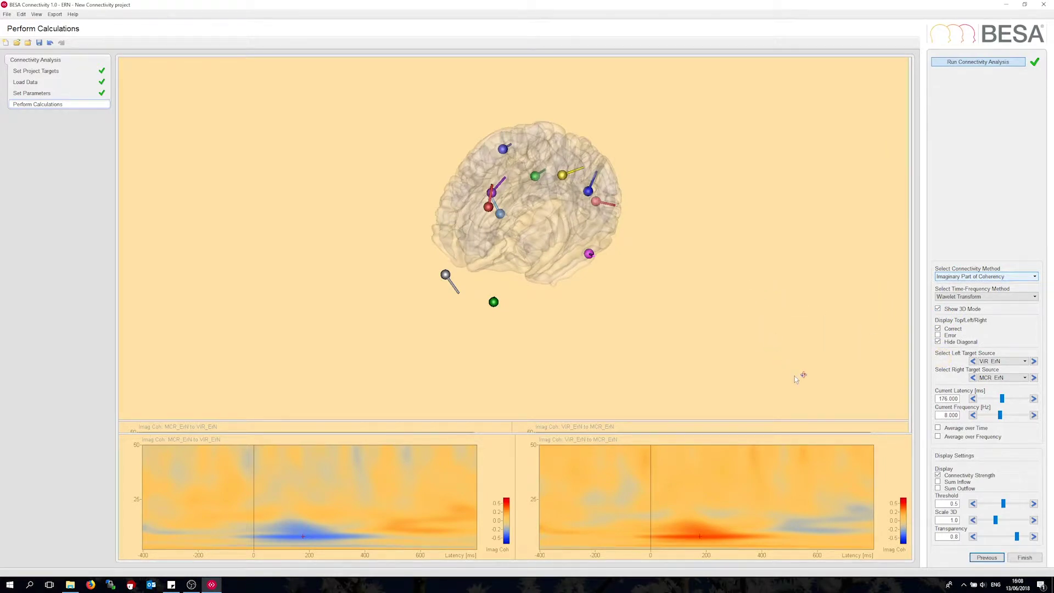
# Lower the connection threshold to 0.3, enlarge source markers to 1.4, and rotate the brain.
pyautogui.click(974, 504)
pyautogui.click(974, 504)
pyautogui.moveTo(664, 269); pyautogui.dragTo(547, 329)
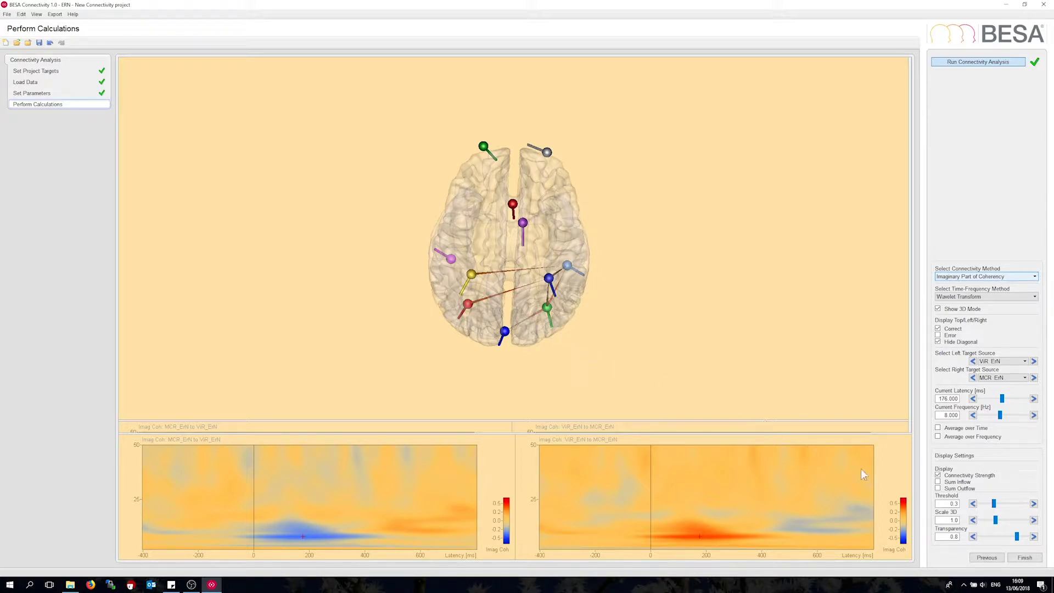
pyautogui.click(1034, 520)
pyautogui.click(1034, 520)
pyautogui.moveTo(529, 322); pyautogui.dragTo(515, 310)
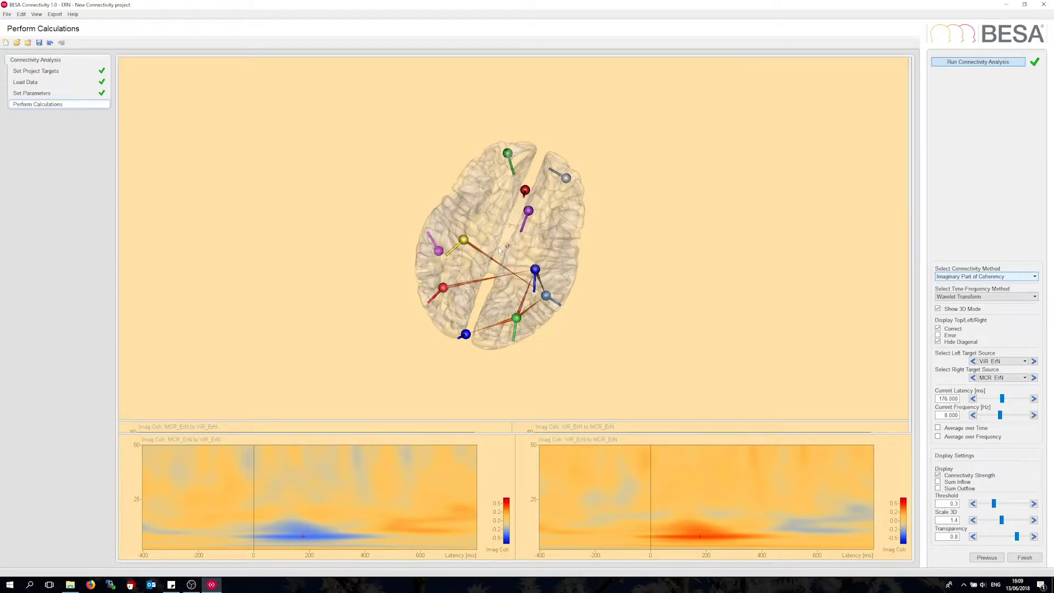
pyautogui.moveTo(498, 248); pyautogui.dragTo(481, 280)
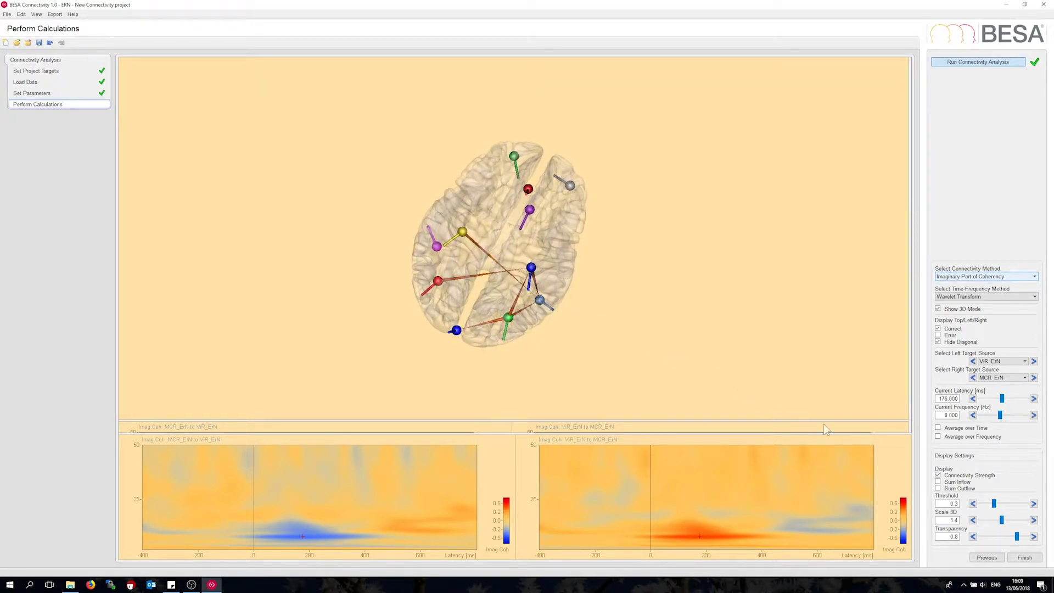
# Step the latency back from 144 ms to about -96 ms, then forward to 464 ms.
pyautogui.click(974, 399)
pyautogui.click(974, 400)
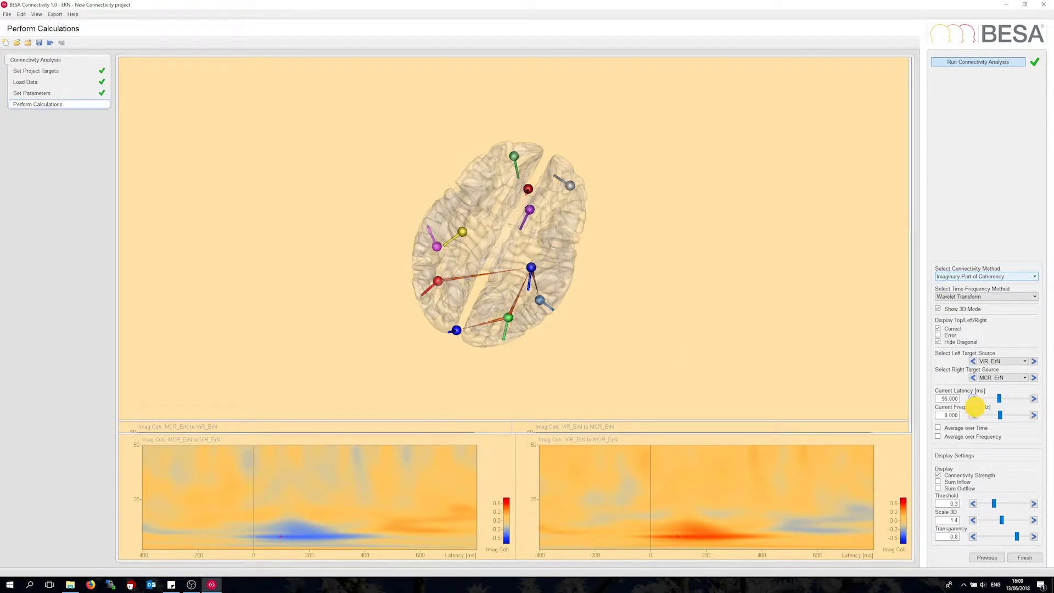
pyautogui.click(974, 400)
pyautogui.click(974, 400)
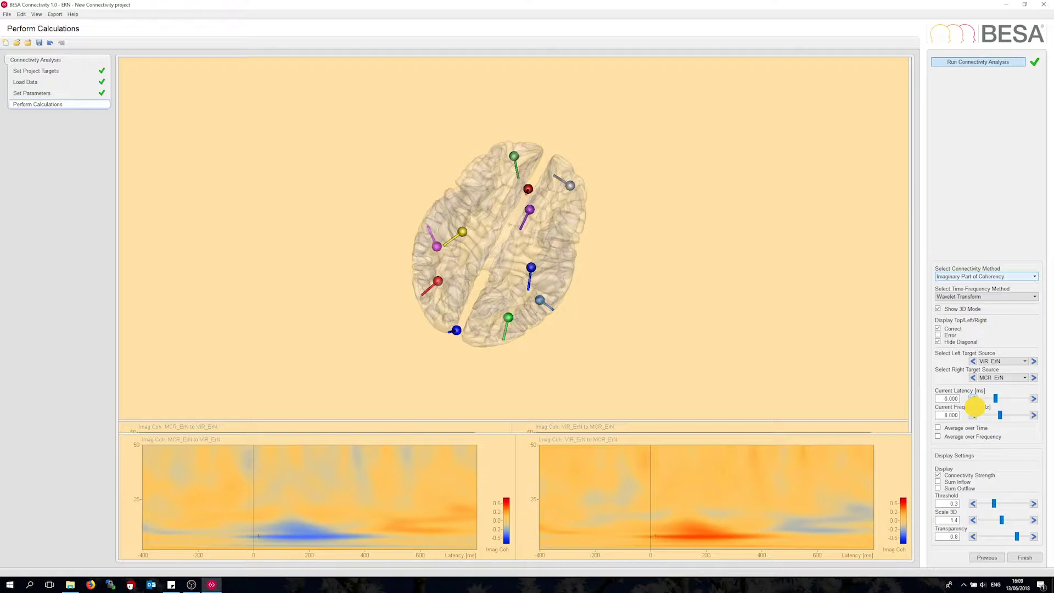
pyautogui.click(974, 400)
pyautogui.moveTo(995, 400); pyautogui.dragTo(997, 398)
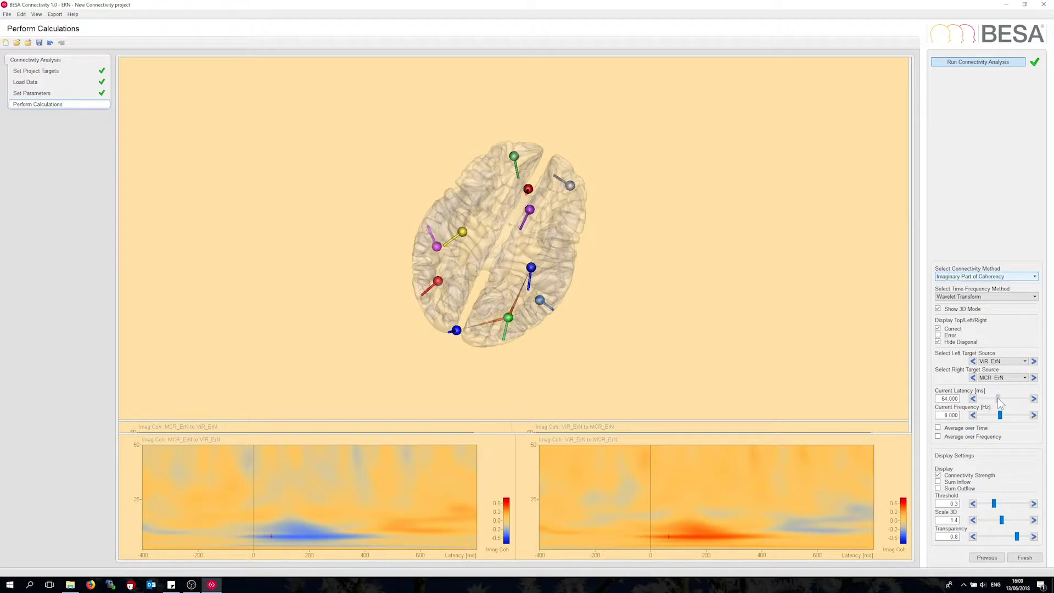
pyautogui.moveTo(999, 400); pyautogui.dragTo(1014, 401)
pyautogui.moveTo(503, 273); pyautogui.dragTo(496, 265)
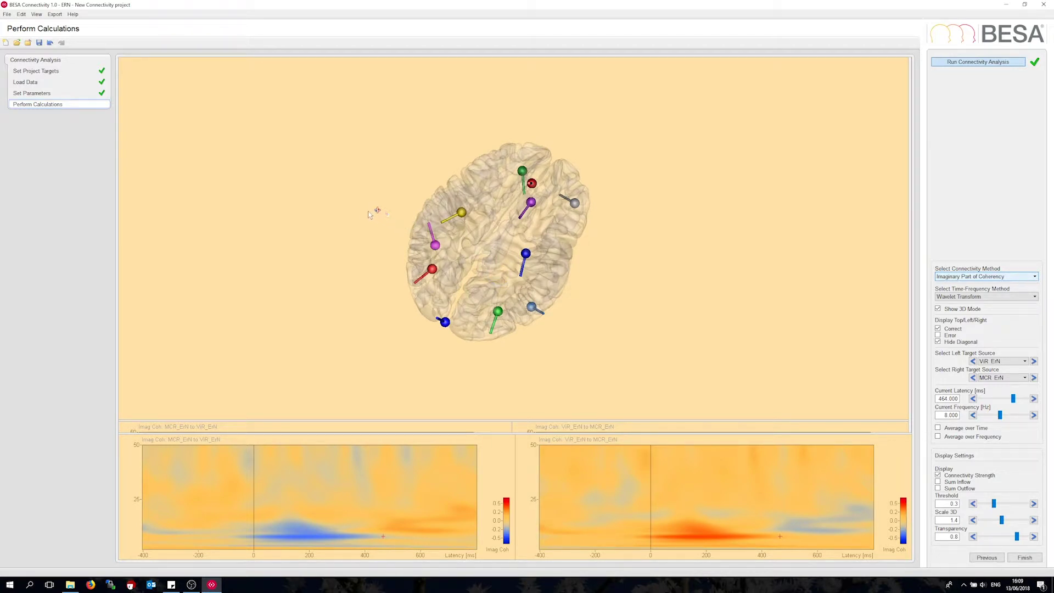
# Start an All Windows video export from 64 to 384 ms at 0.20 s per step.
pyautogui.click(54, 13)
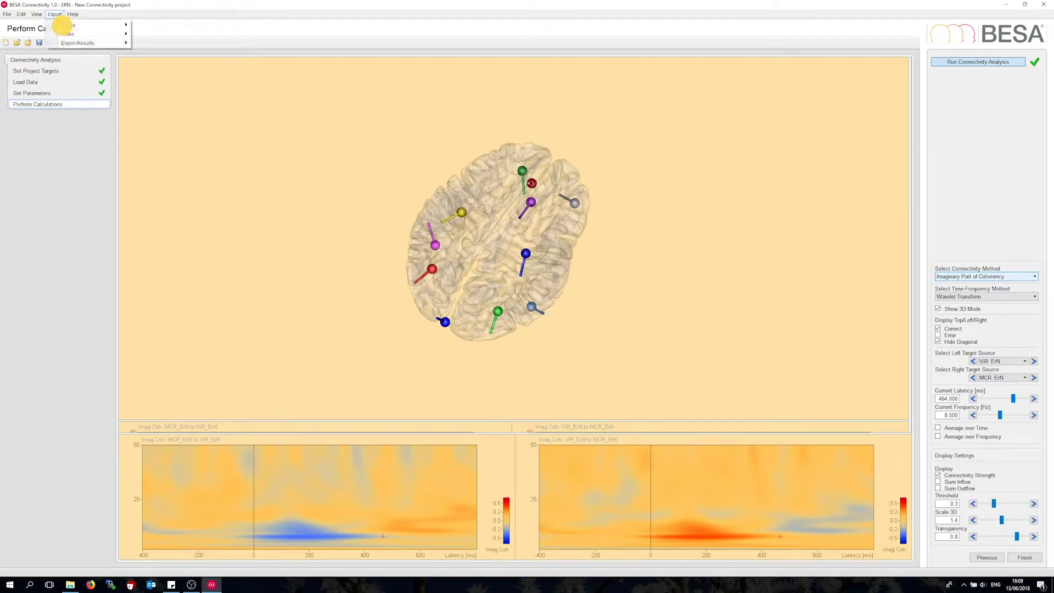
pyautogui.moveTo(76, 37)
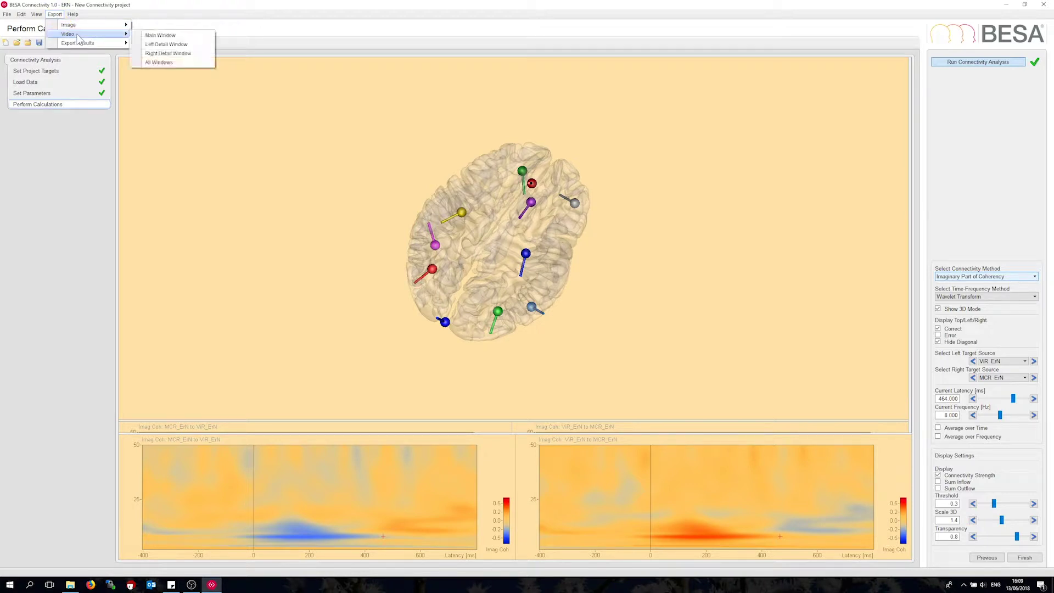
pyautogui.click(160, 70)
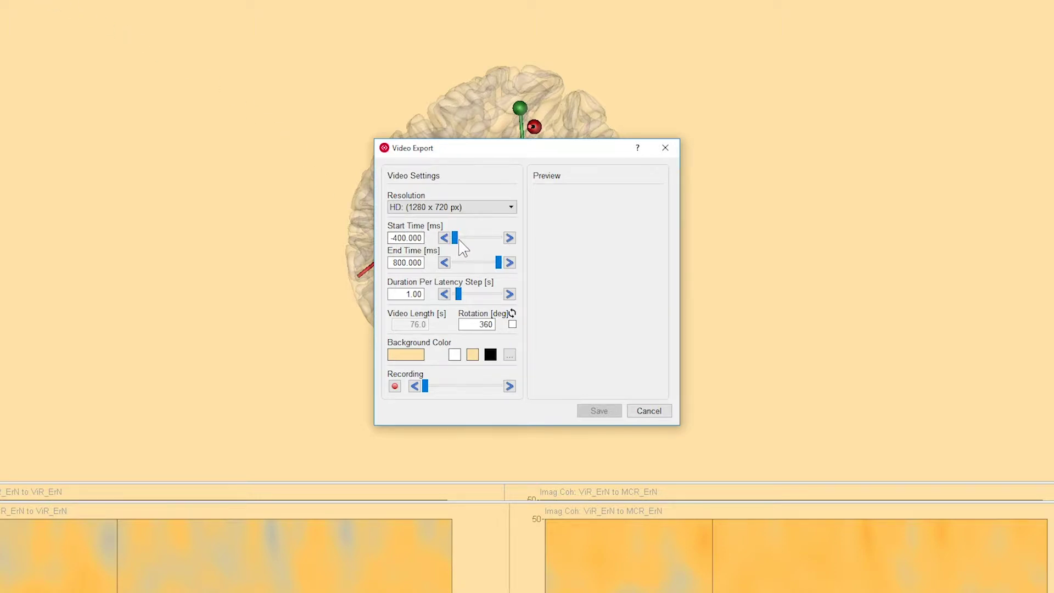
pyautogui.moveTo(455, 238); pyautogui.dragTo(482, 264)
pyautogui.click(491, 263)
pyautogui.click(443, 296)
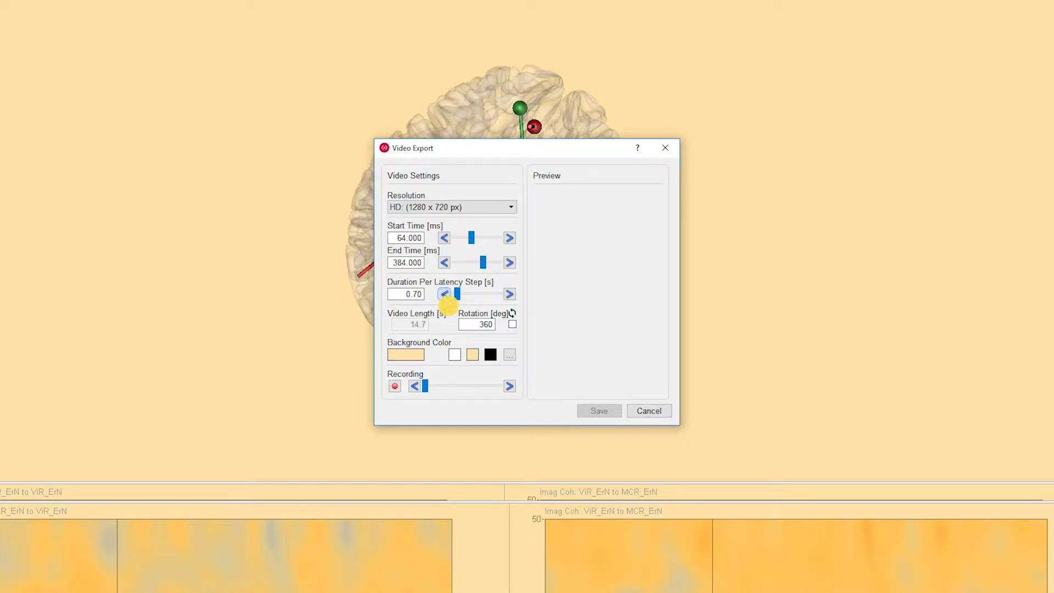
pyautogui.click(444, 295)
pyautogui.click(444, 294)
pyautogui.click(444, 294)
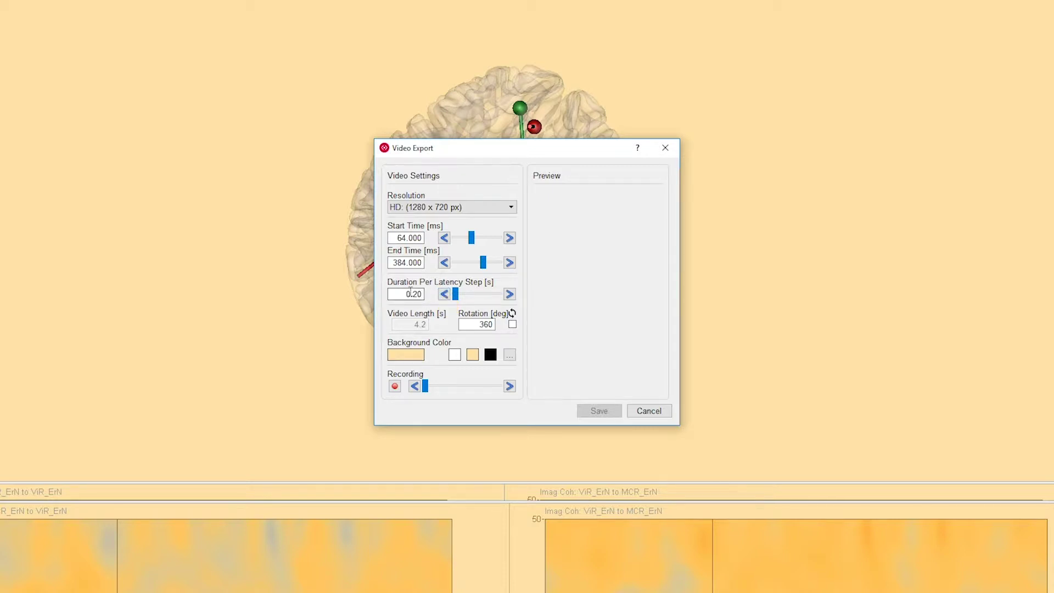
# Enable 30° brain rotation with a white background and record the video.
pyautogui.doubleClick(475, 327)
pyautogui.write('30')
pyautogui.click(513, 325)
pyautogui.click(455, 356)
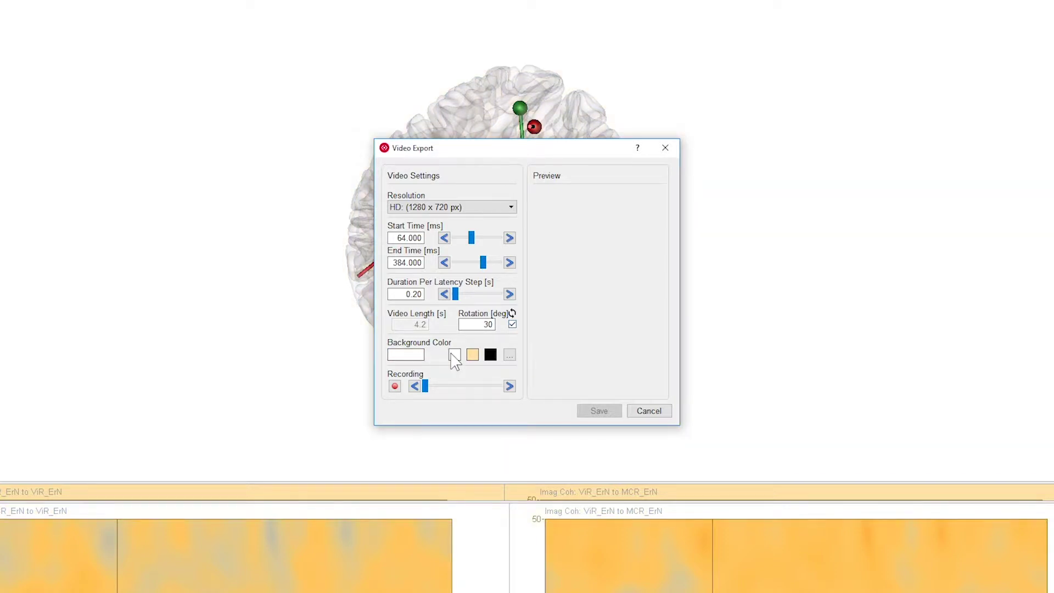
pyautogui.click(395, 386)
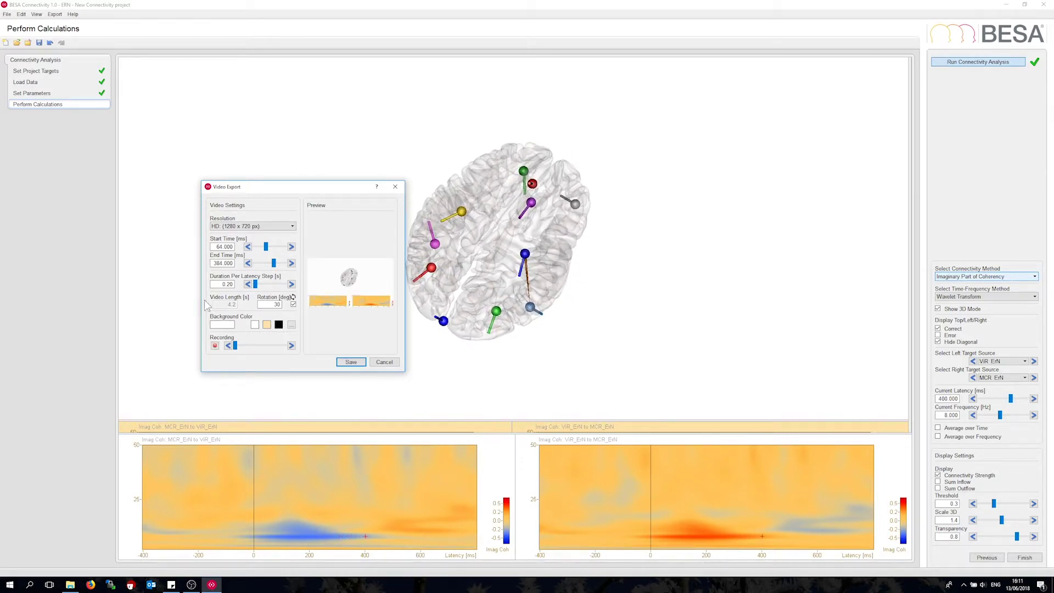
# Save the recorded video in the Videos folder under the name ERN-test-Corr-ImgCoh.
pyautogui.click(351, 363)
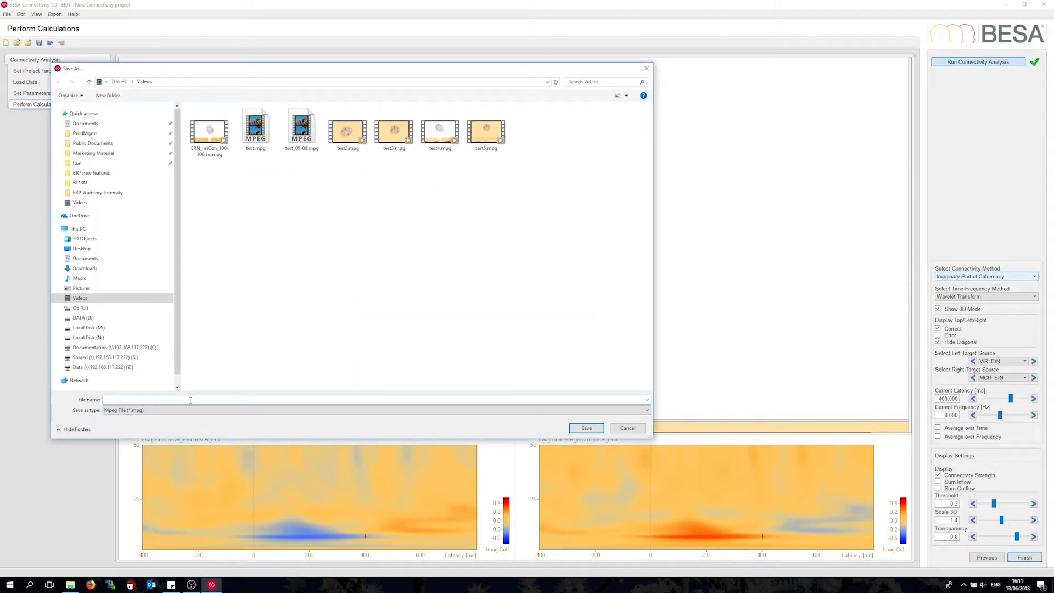
pyautogui.write('ERN-test')
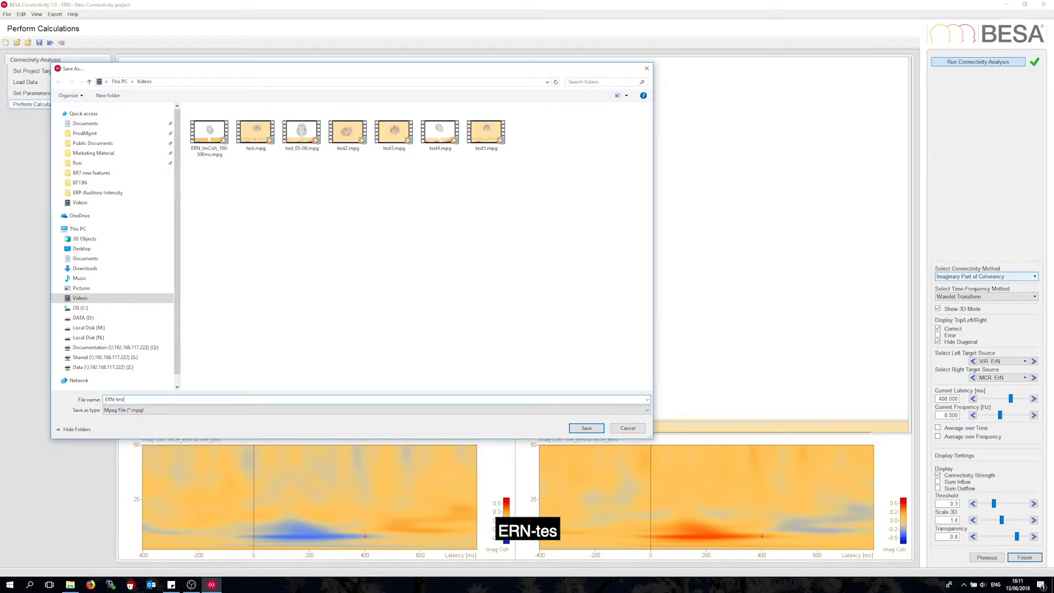
pyautogui.write('-')
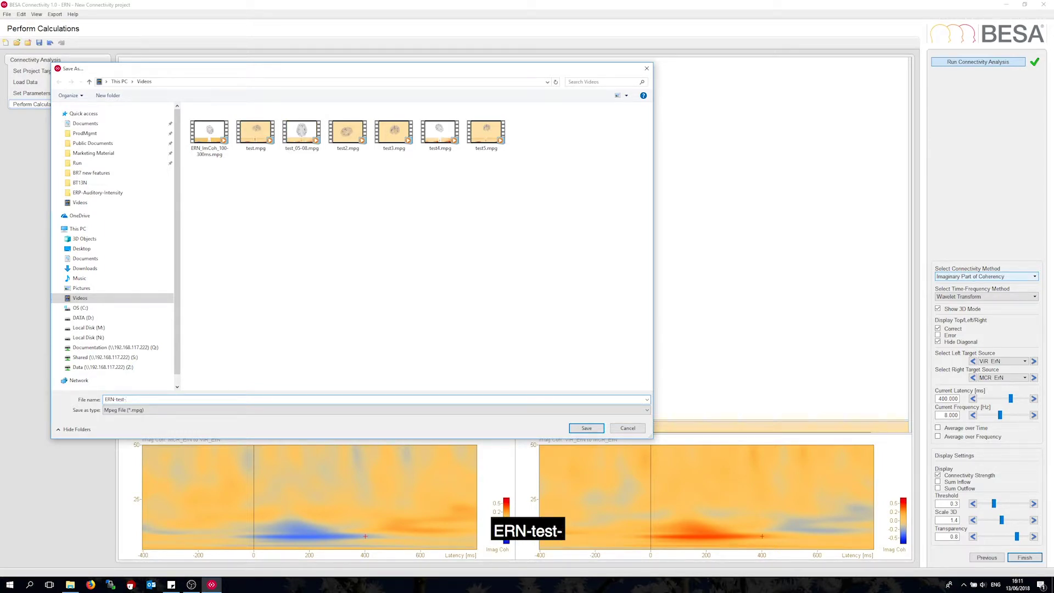
pyautogui.write('Corr')
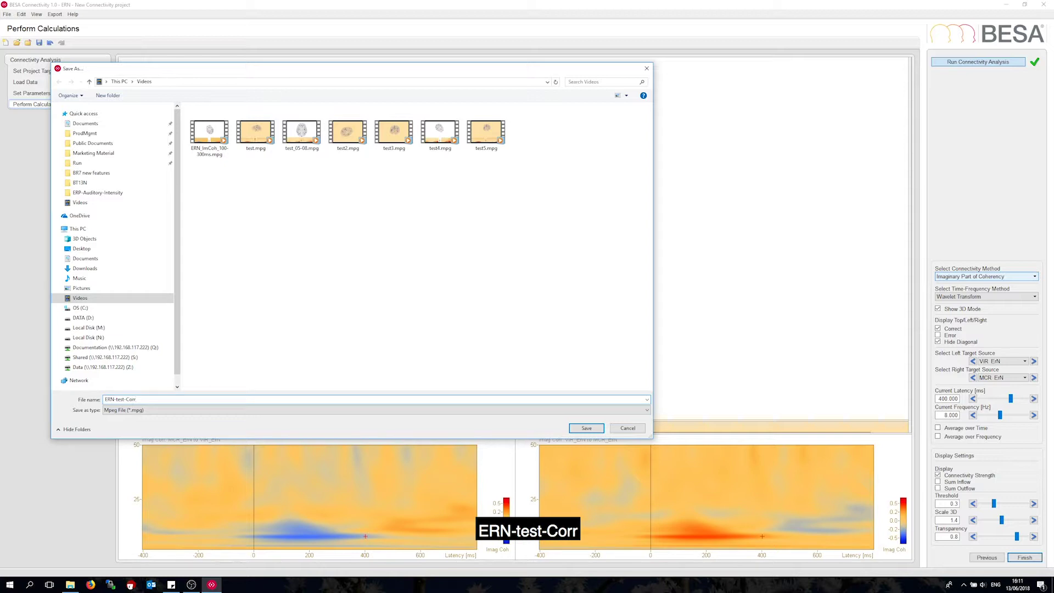
pyautogui.write('-')
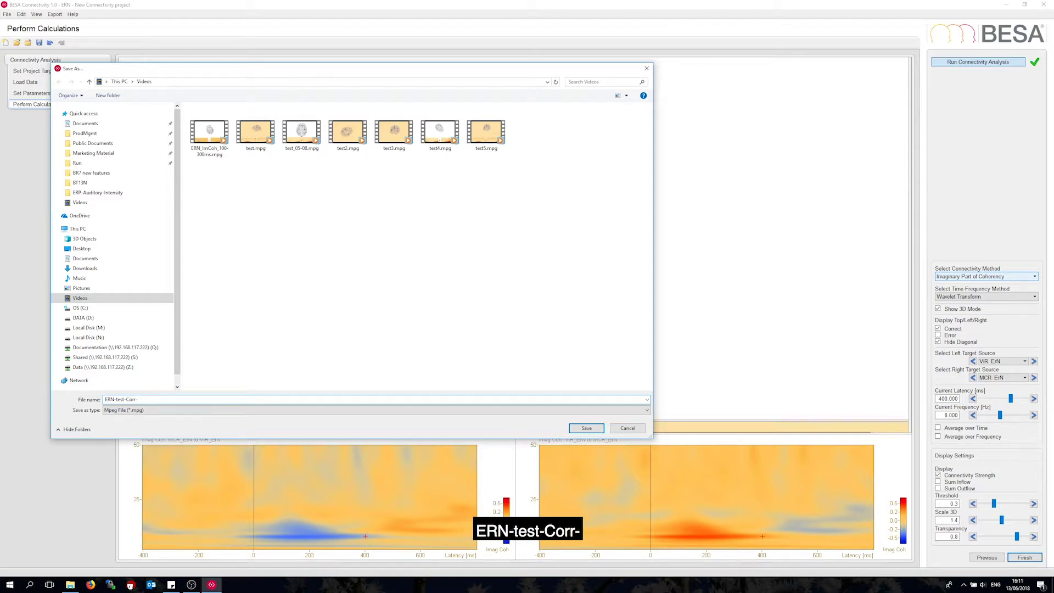
pyautogui.write('ImgCoh')
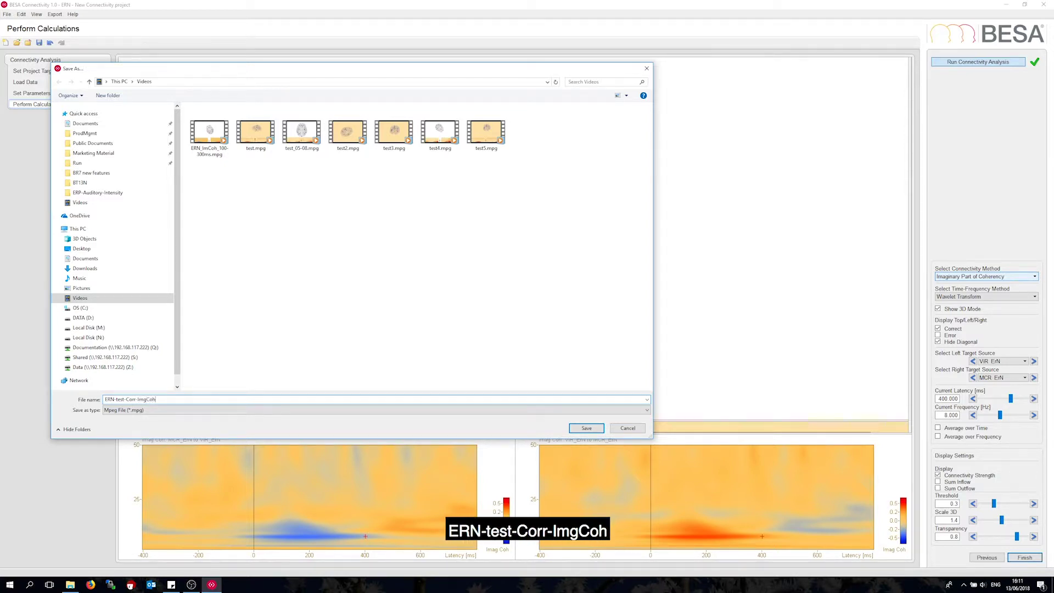
pyautogui.click(584, 429)
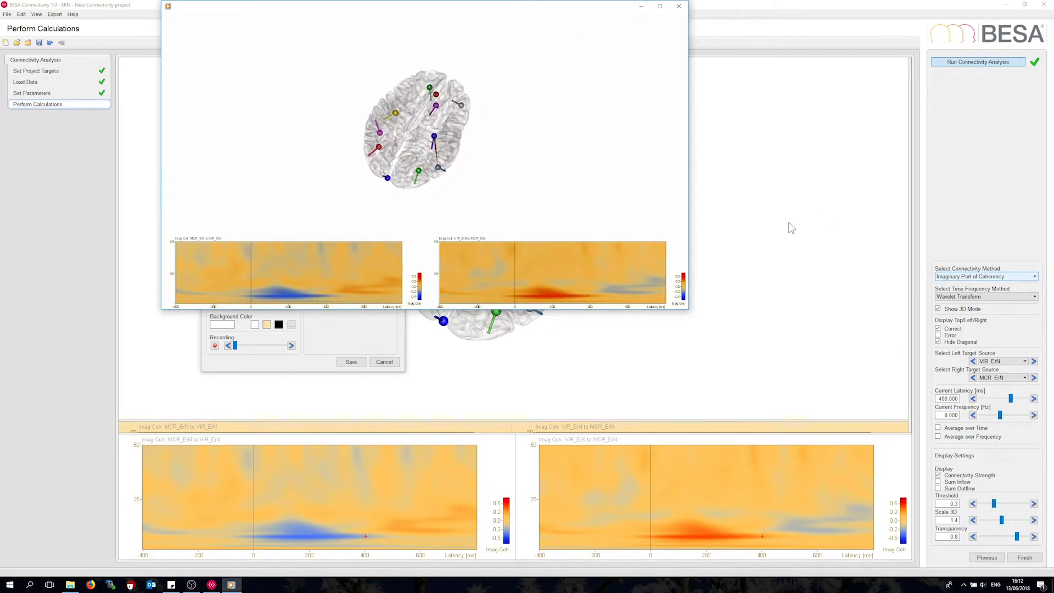
# Close the media player after watching the exported video.
pyautogui.click(680, 7)
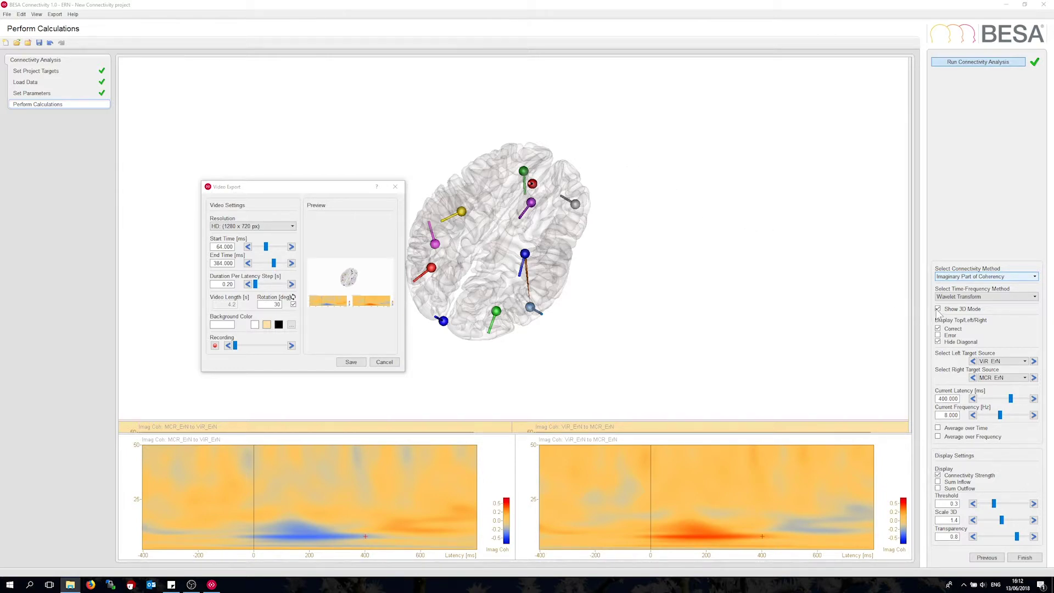
# Cancel Video Export and turn off Show 3D Mode to return to the matrix.
pyautogui.click(389, 365)
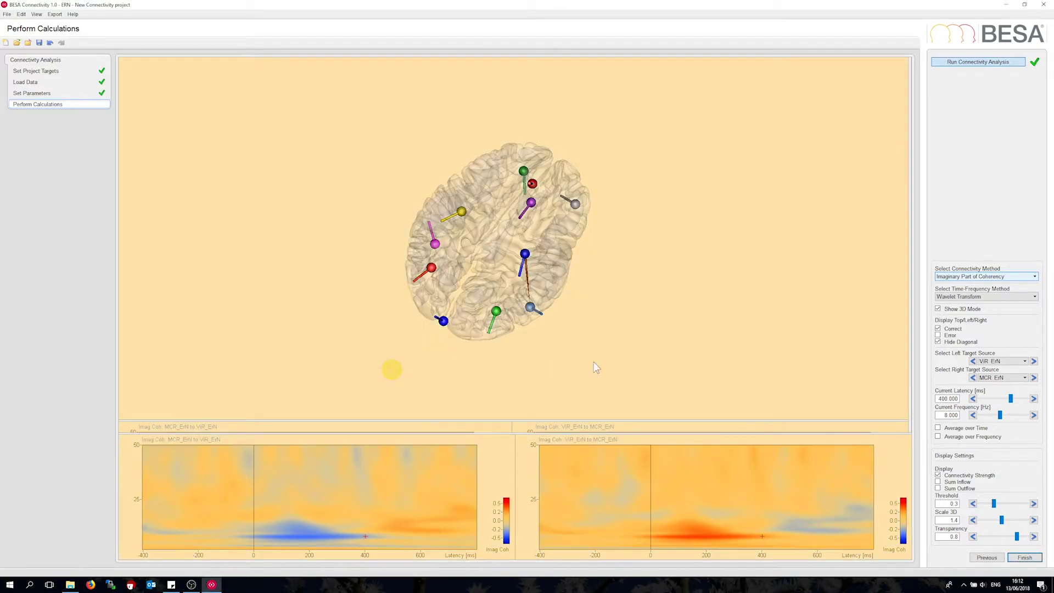
pyautogui.click(939, 310)
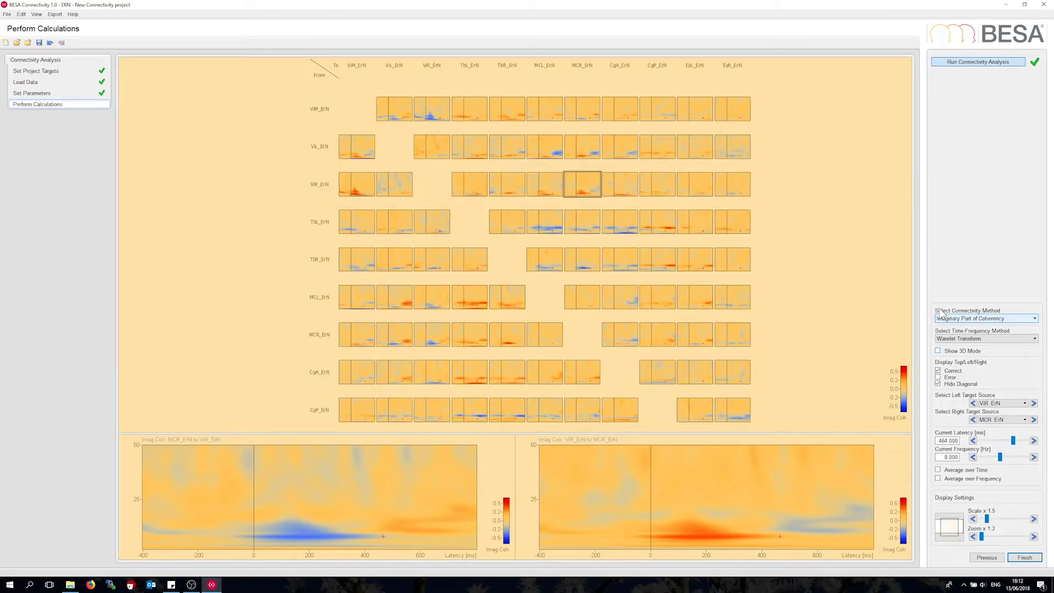
# Switch the matrix to Partial Directed Coherence and raise the colour scale to 2.0.
pyautogui.click(957, 321)
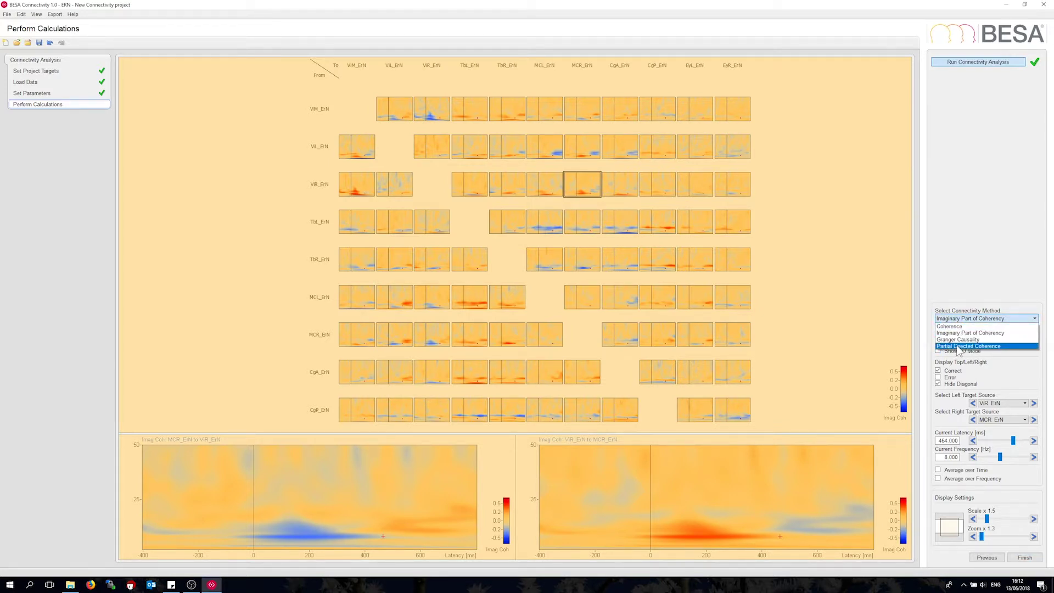
pyautogui.click(958, 347)
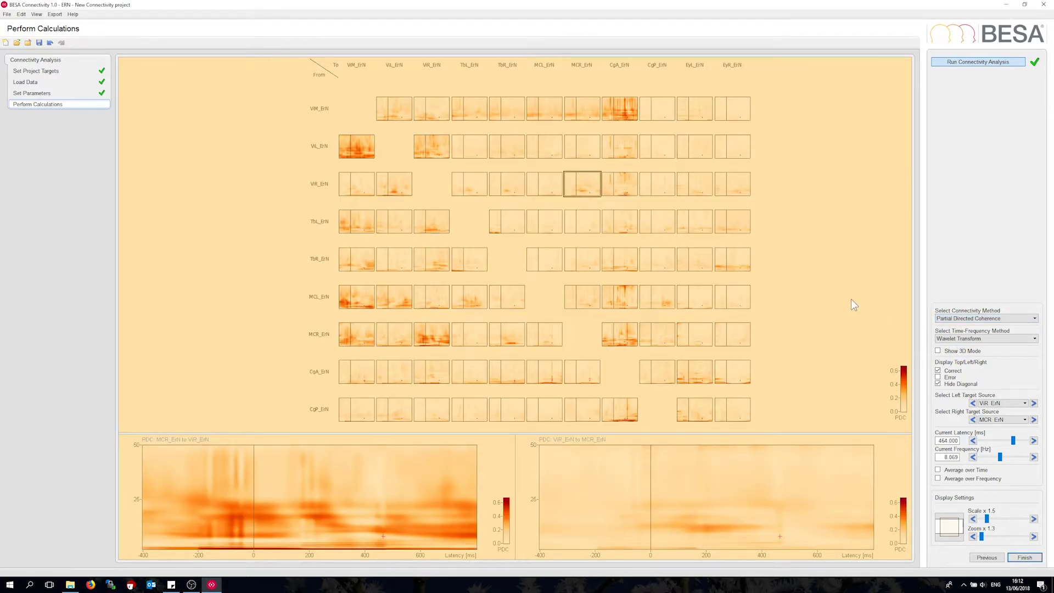
pyautogui.click(1034, 519)
# Show Error-condition PDC at scale x 2.0 with CgA_ErN–TbR_ErN details at 432 ms, 11.2 Hz.
pyautogui.click(1034, 519)
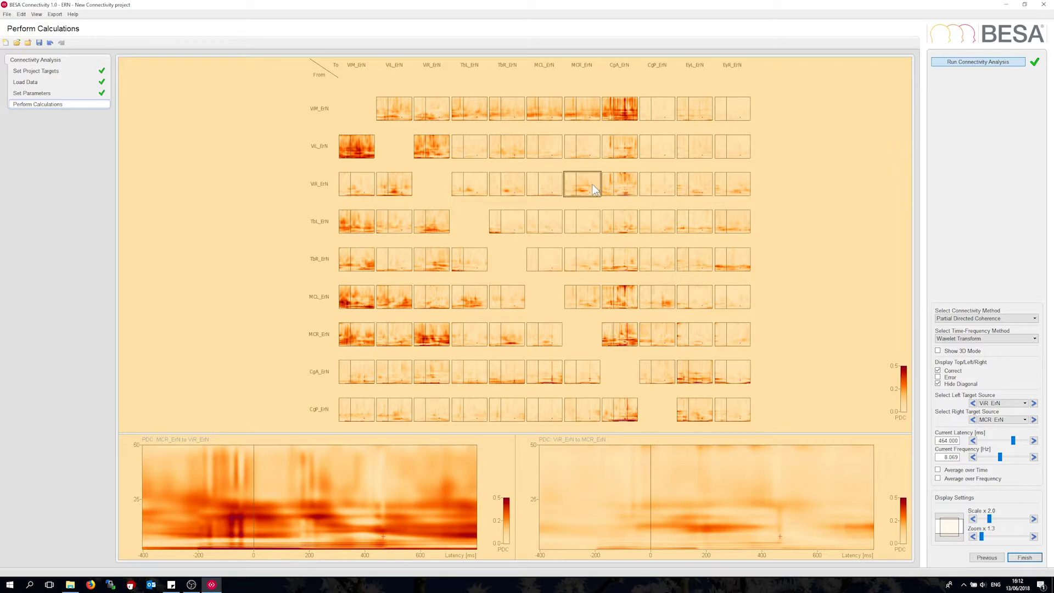
pyautogui.click(709, 529)
pyautogui.click(938, 383)
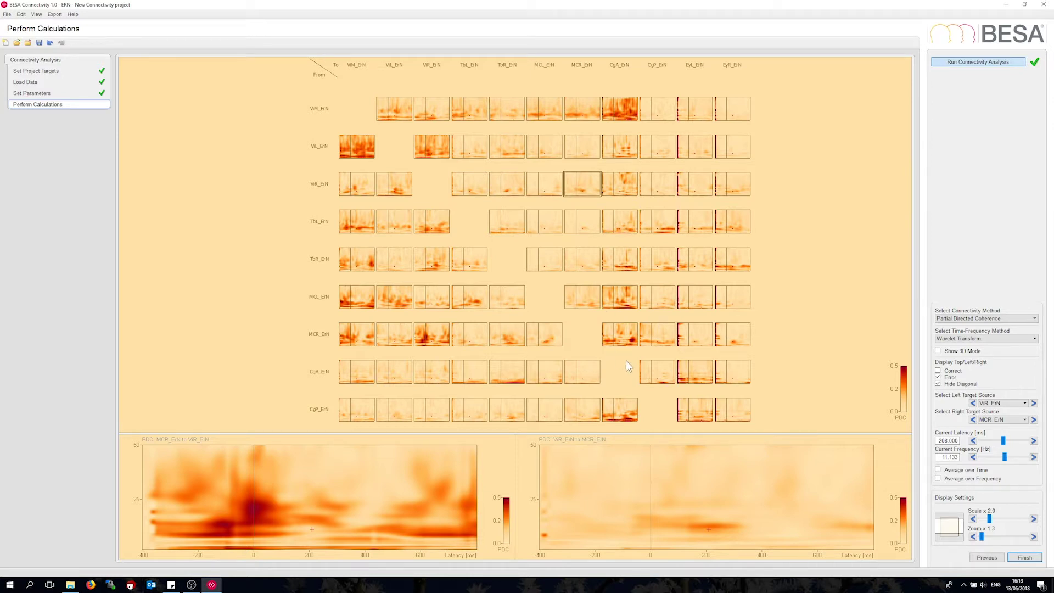
pyautogui.click(505, 378)
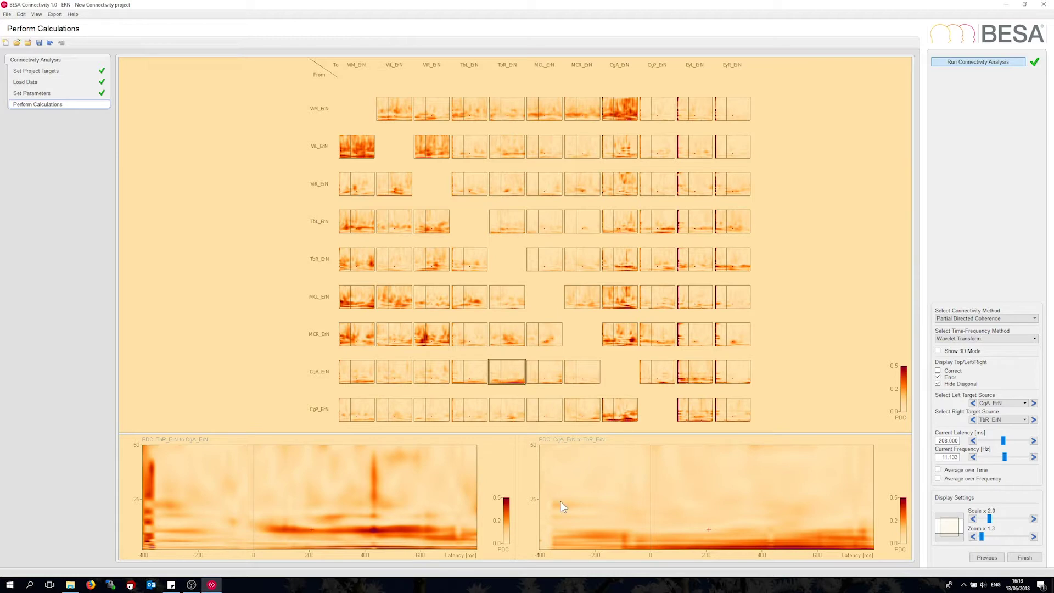
pyautogui.click(373, 536)
# Tilt the 3D brain, compare the Correct condition's PDC links, then return to Error only.
pyautogui.click(939, 351)
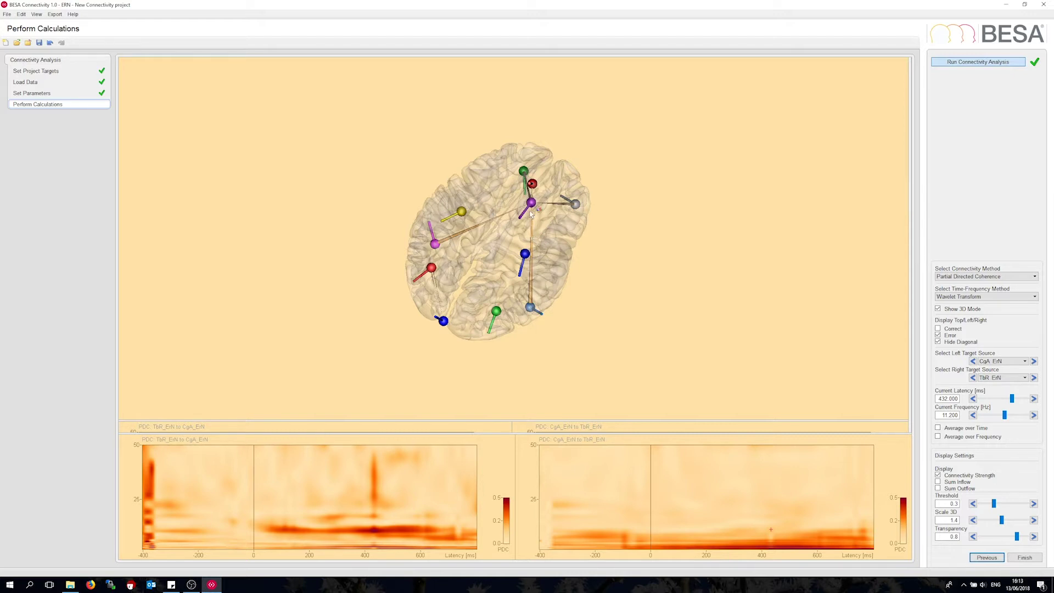
pyautogui.moveTo(541, 278); pyautogui.dragTo(516, 276)
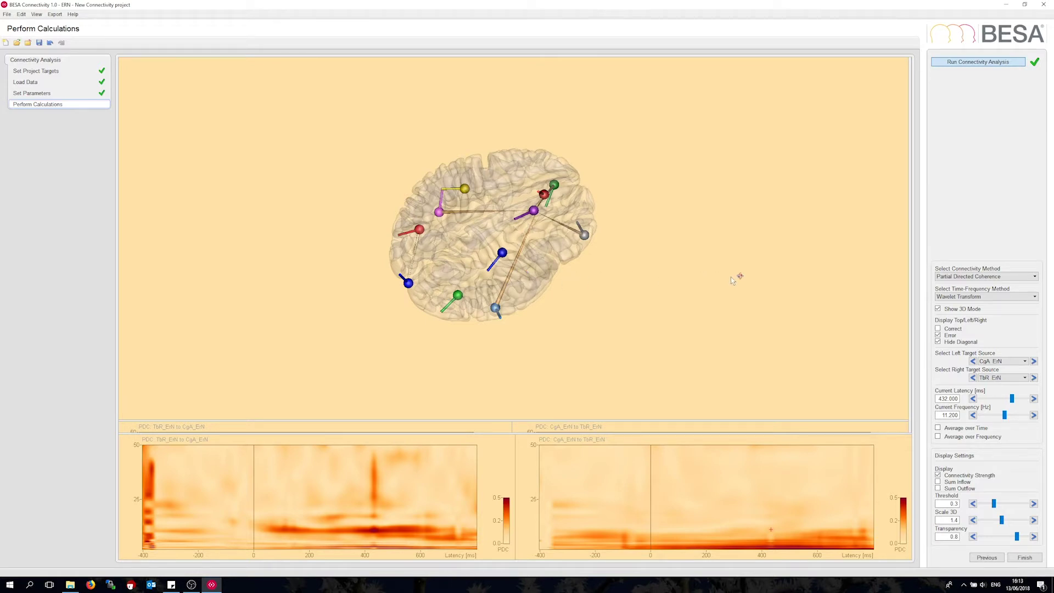
pyautogui.click(939, 330)
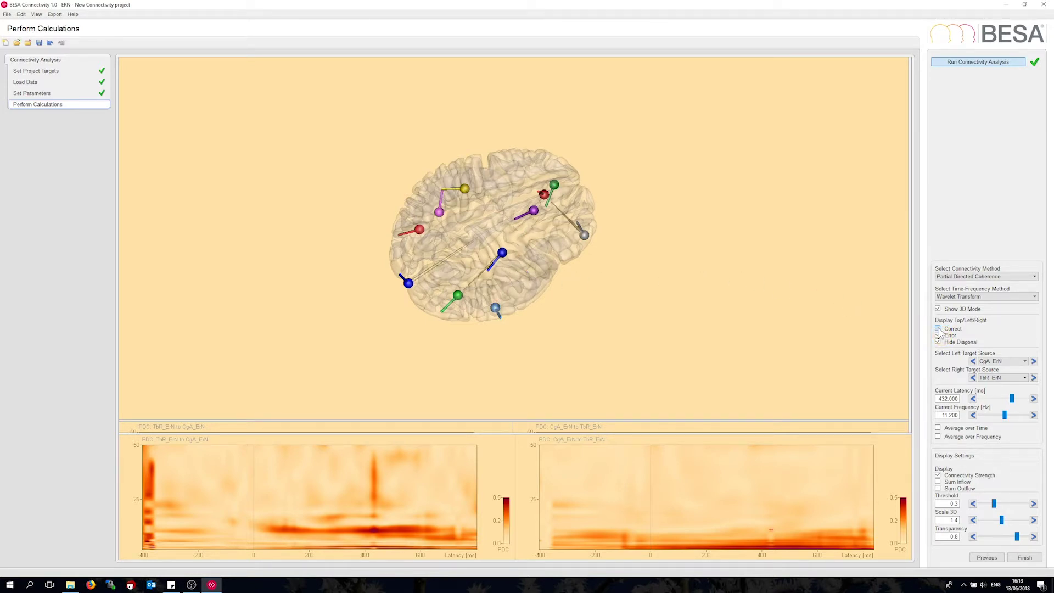
pyautogui.click(938, 330)
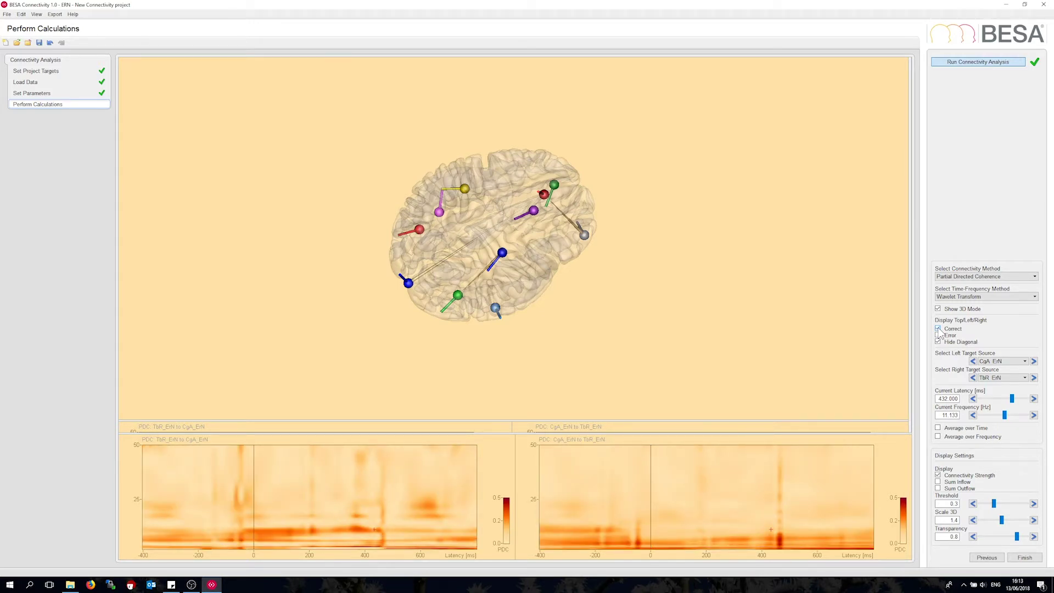
pyautogui.click(939, 341)
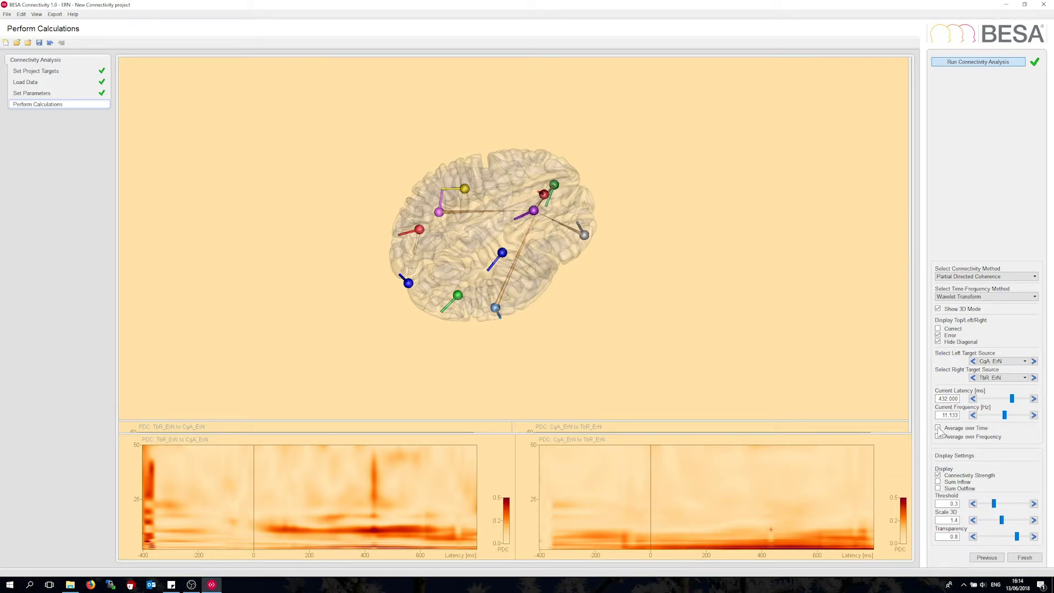
# Average PDC over 304–448 ms at 3.072 Hz and rotate the brain back top-down.
pyautogui.click(938, 429)
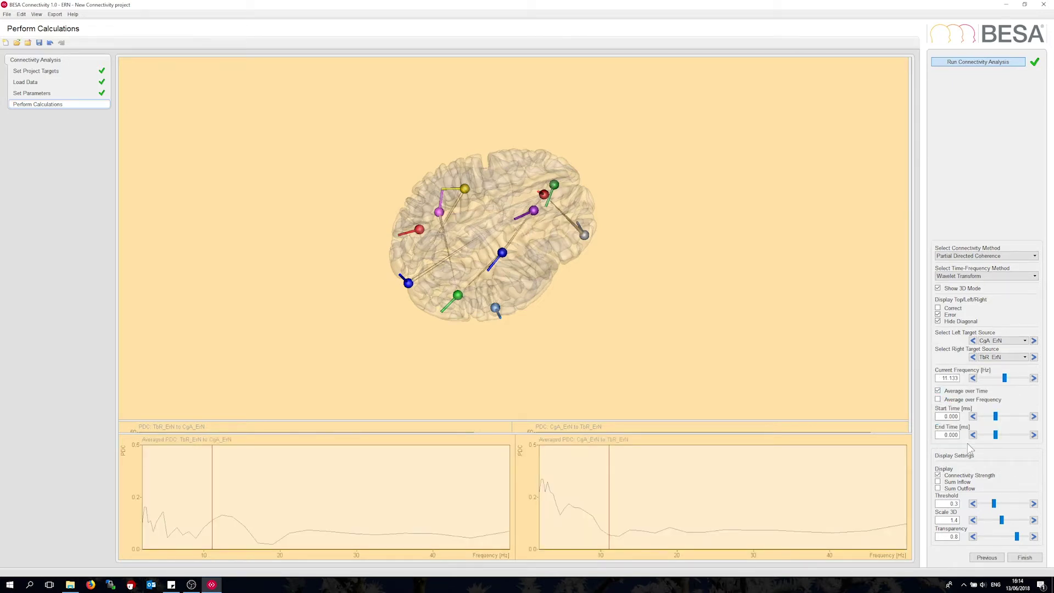
pyautogui.click(996, 419)
pyautogui.moveTo(995, 419); pyautogui.dragTo(1003, 418)
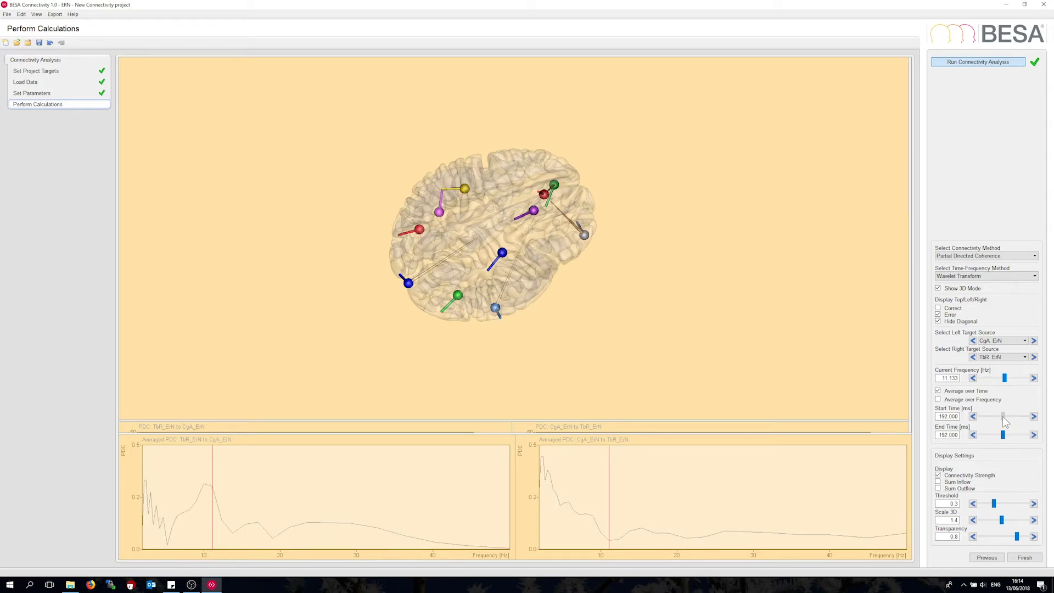
pyautogui.moveTo(1003, 416); pyautogui.dragTo(1014, 437)
pyautogui.click(1034, 435)
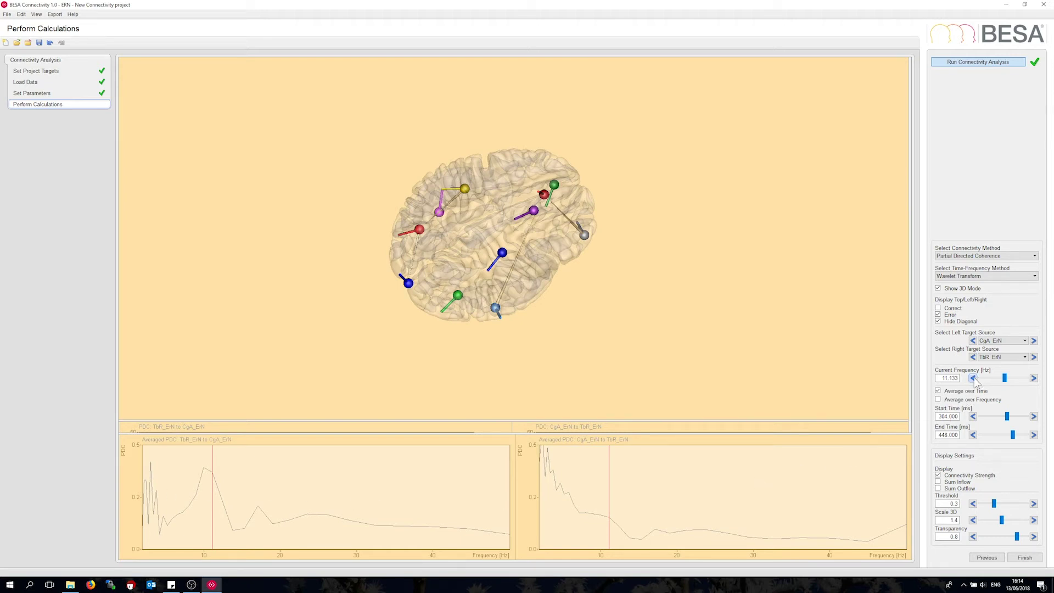
pyautogui.moveTo(1005, 377); pyautogui.dragTo(973, 389)
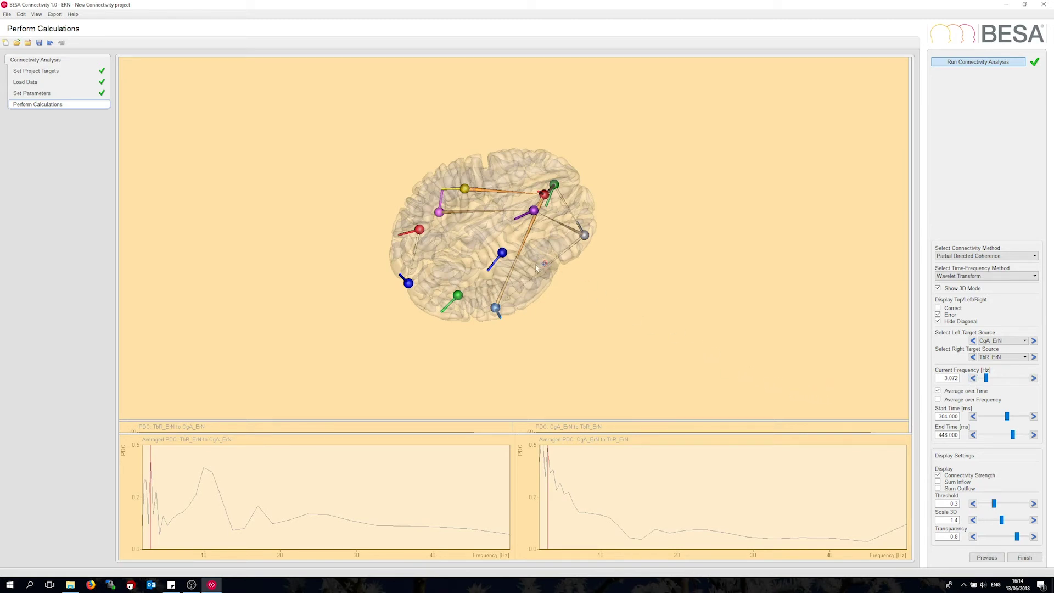
pyautogui.moveTo(537, 268); pyautogui.dragTo(548, 280)
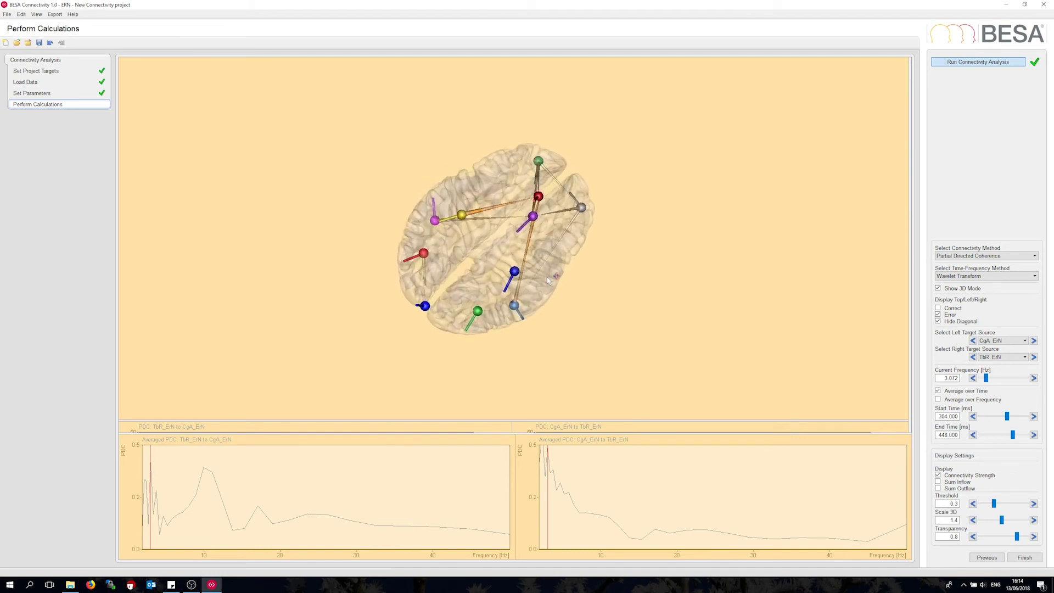
# Compare the Correct condition's links, restore Error only, and bring up the Export menu.
pyautogui.click(938, 309)
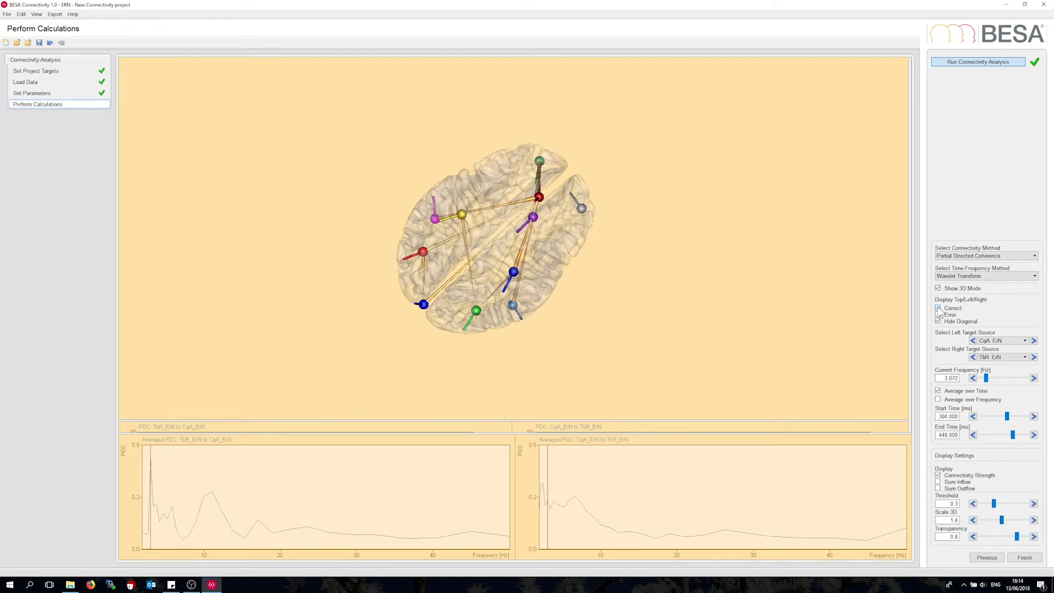
pyautogui.click(939, 315)
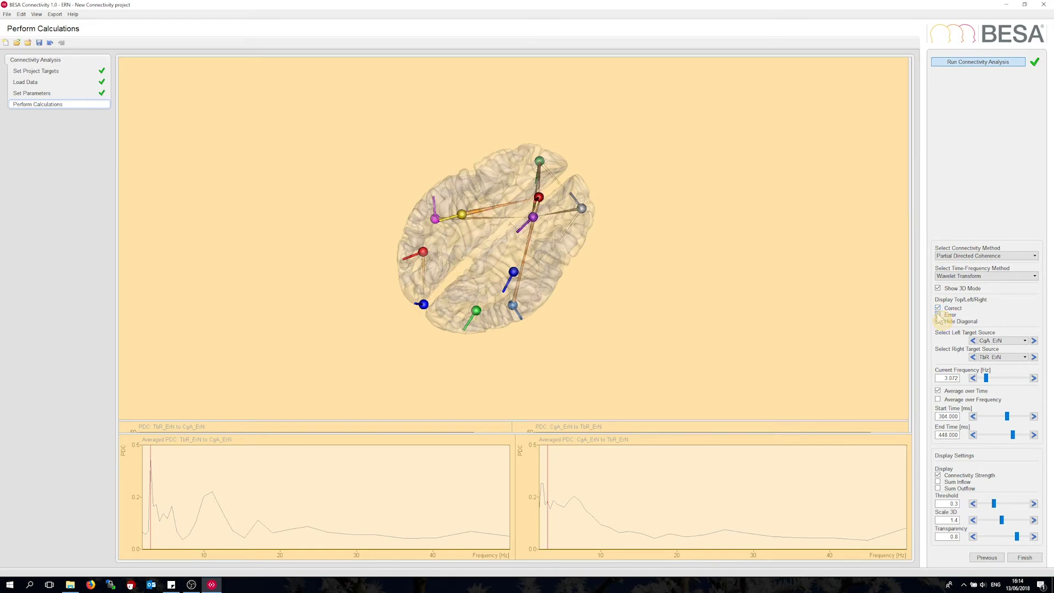
pyautogui.click(938, 316)
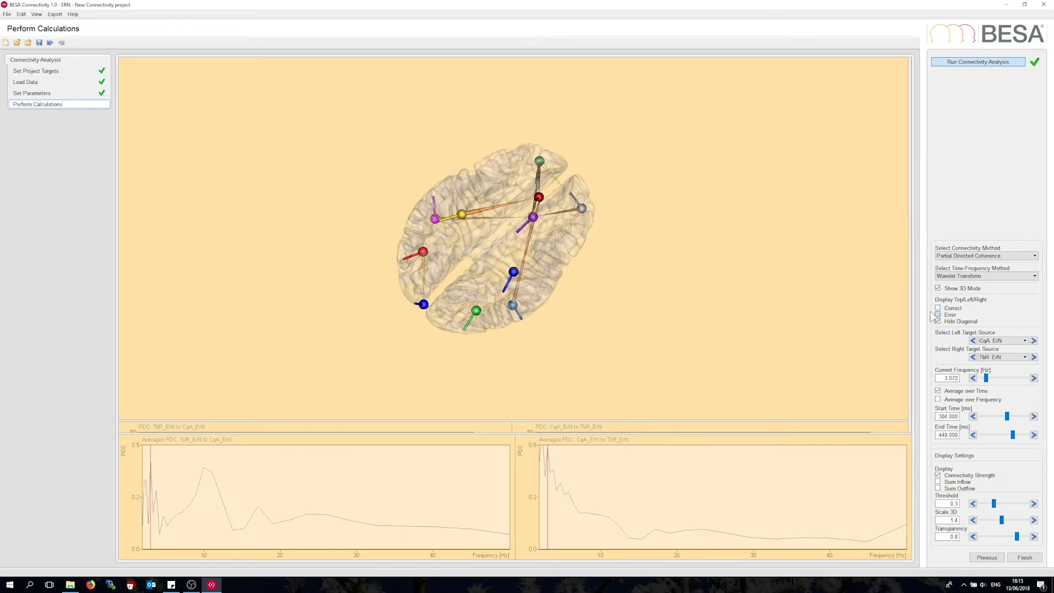
pyautogui.click(55, 15)
# Dismiss the Export menu without exporting and finish the Perform Calculations step.
pyautogui.moveTo(70, 17)
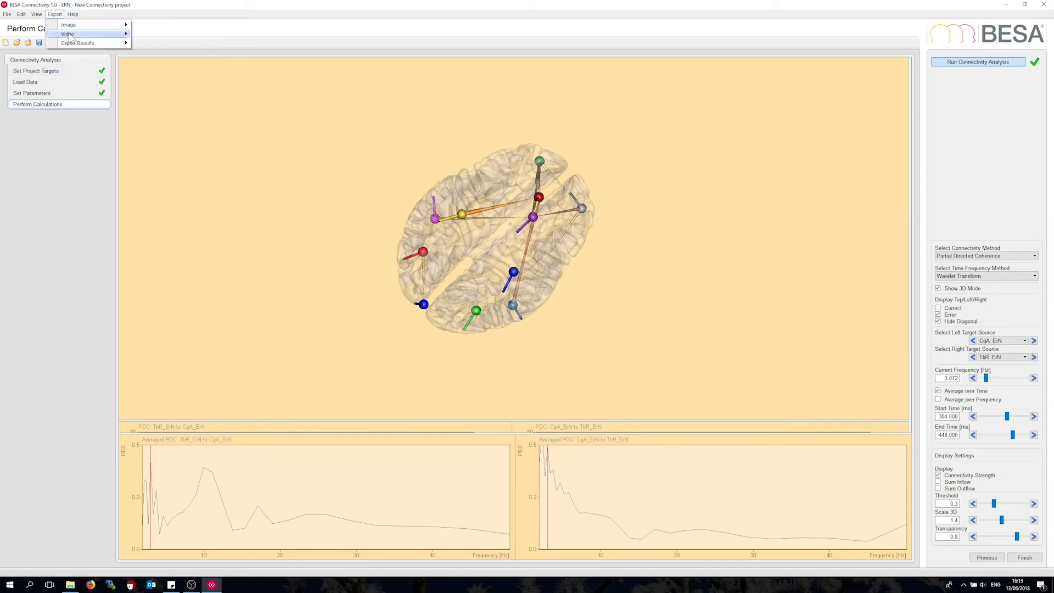
pyautogui.moveTo(88, 43)
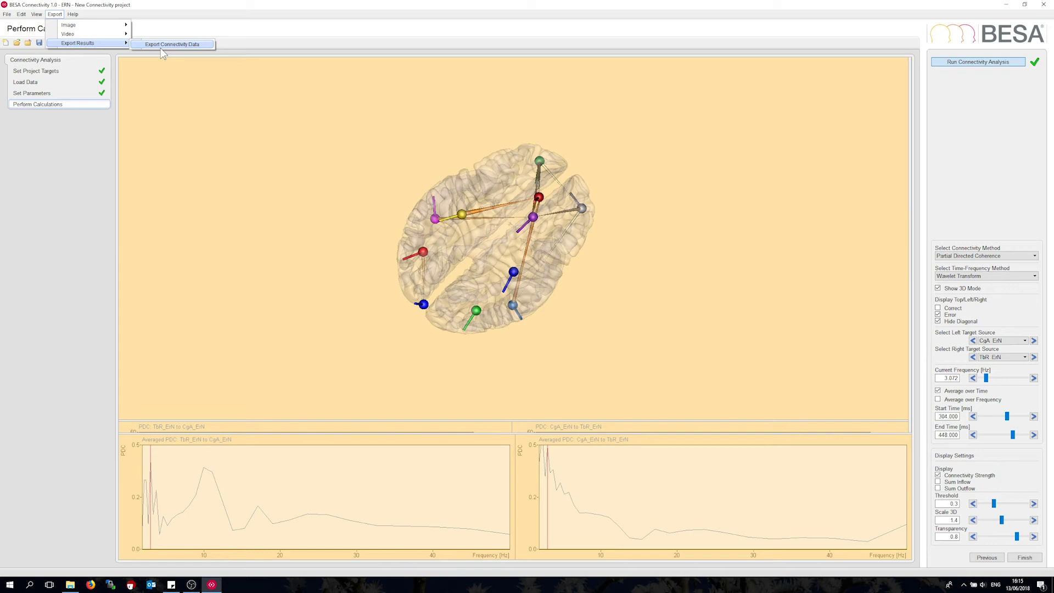
pyautogui.click(197, 119)
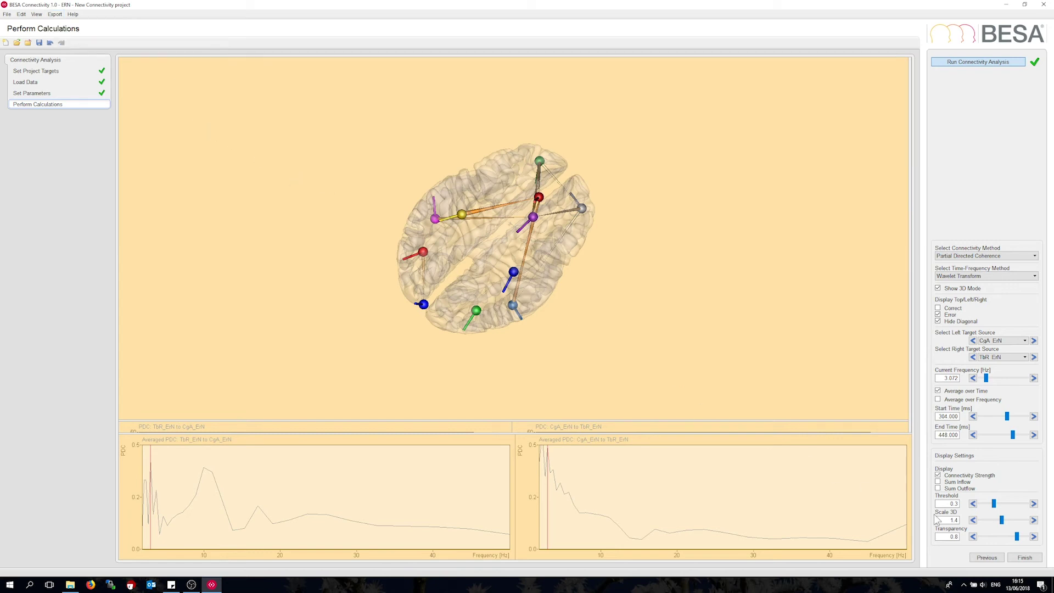
pyautogui.click(1025, 558)
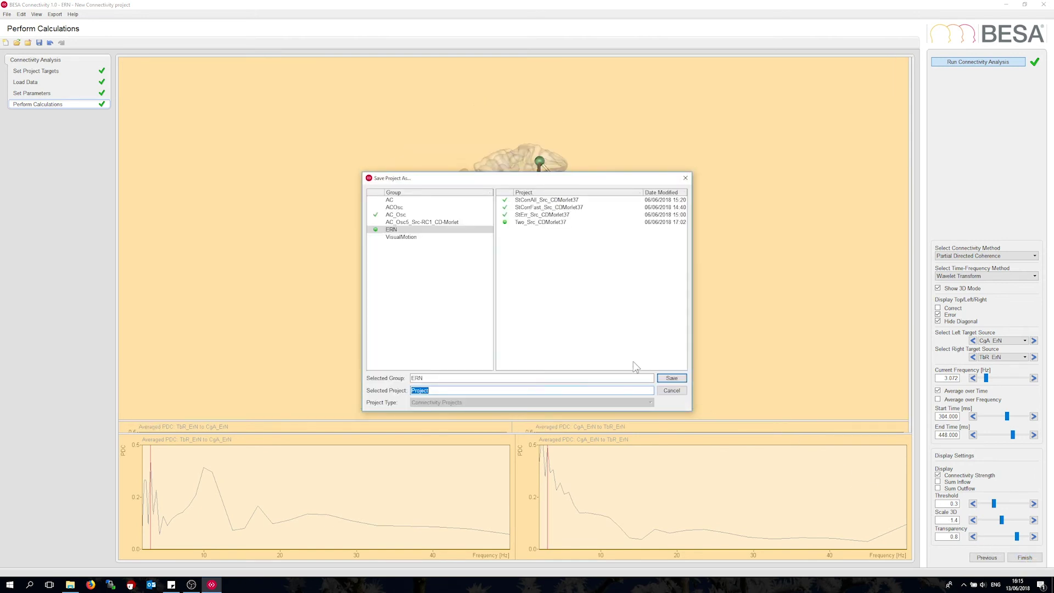
# Save the project as 'ERN_Twocnd_4MEasures' in the ERN group.
pyautogui.write('ERN')
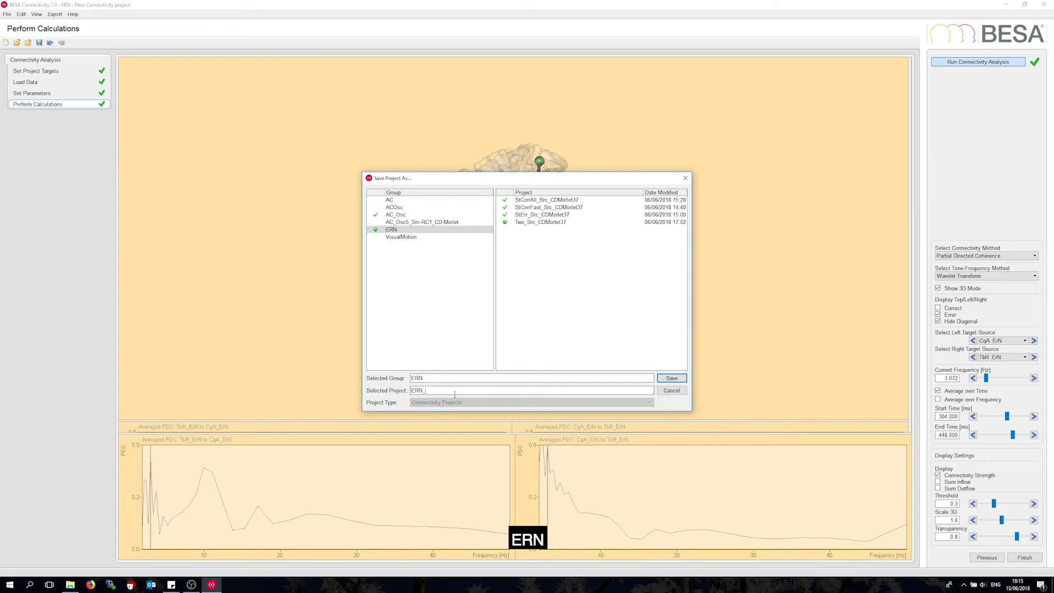
pyautogui.write('_')
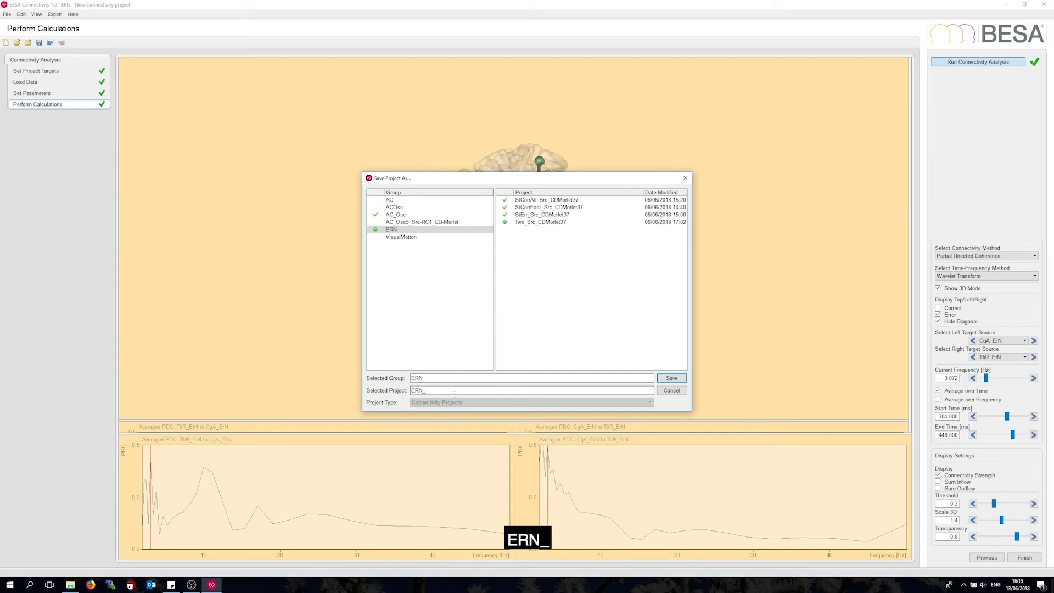
pyautogui.write('Two')
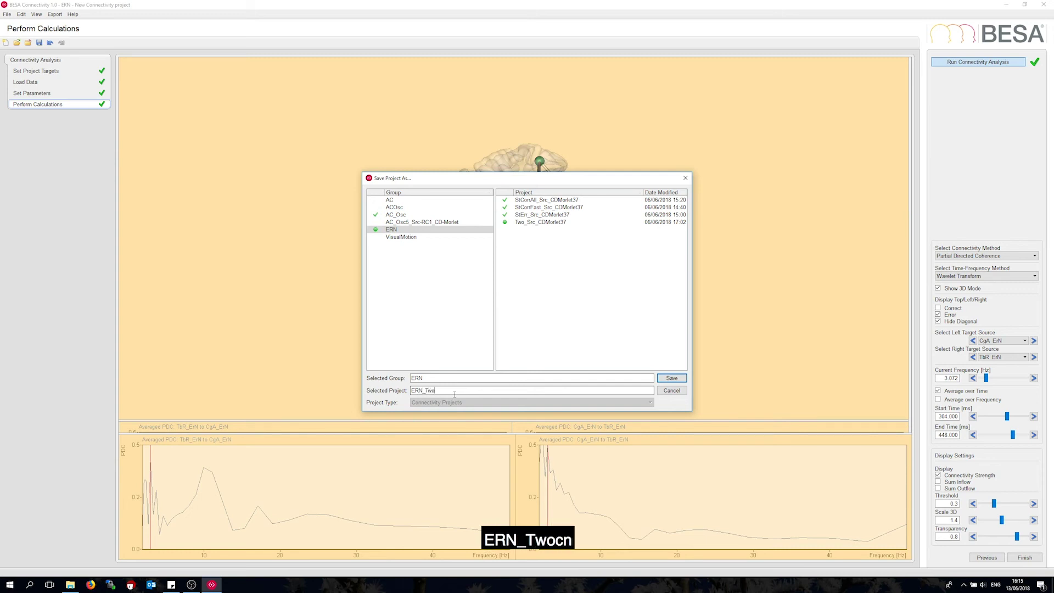
pyautogui.write('cnd_4')
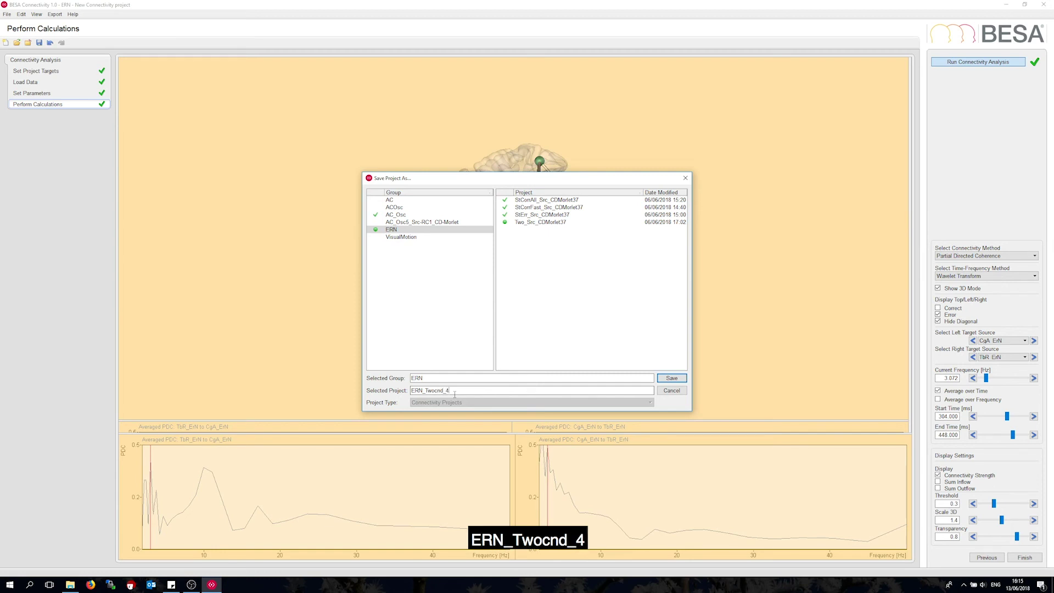
pyautogui.write('MEasures')
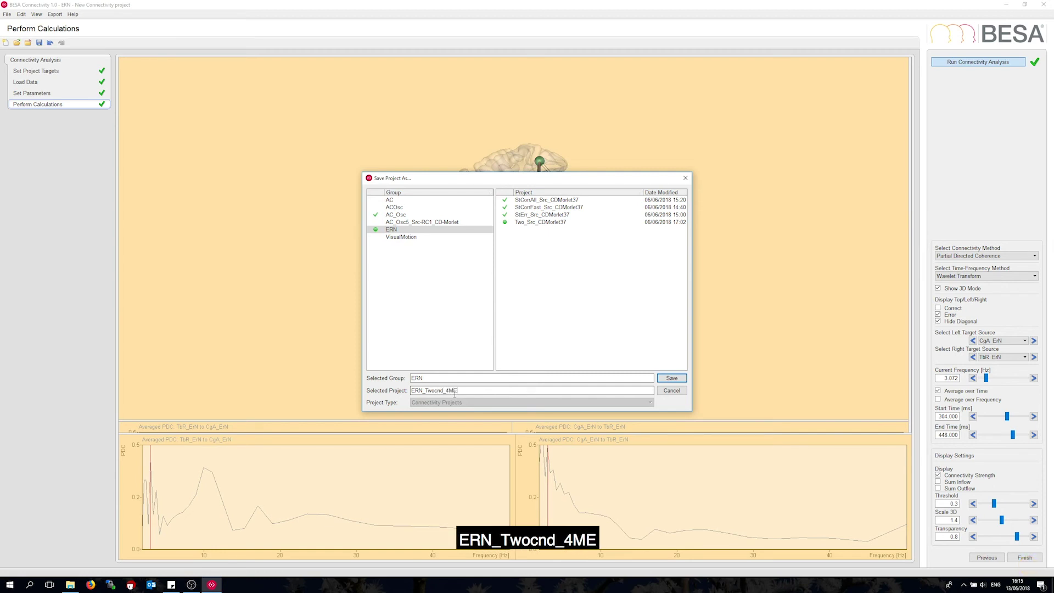
pyautogui.click(671, 379)
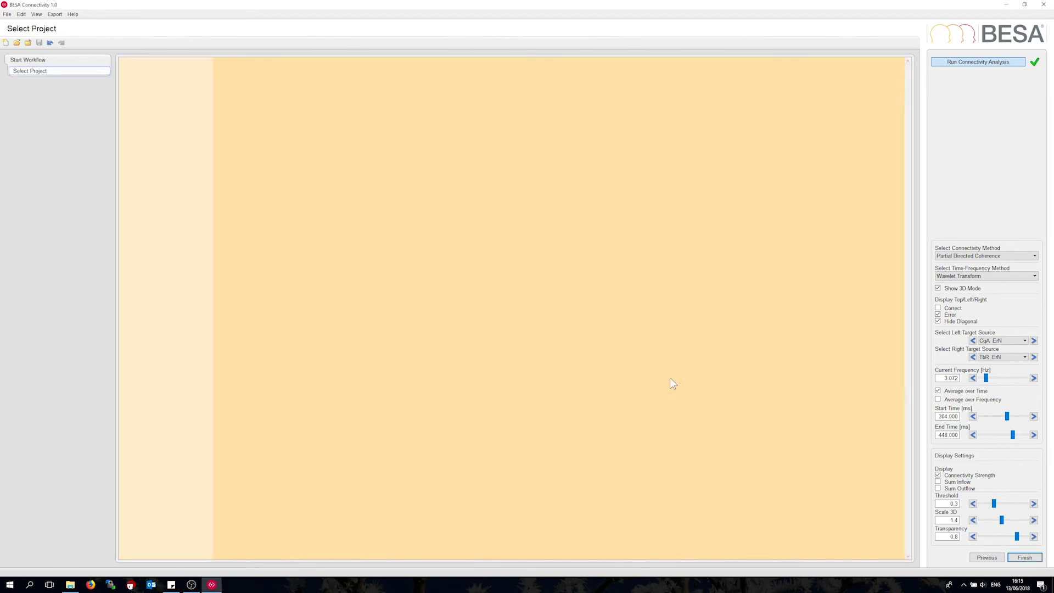